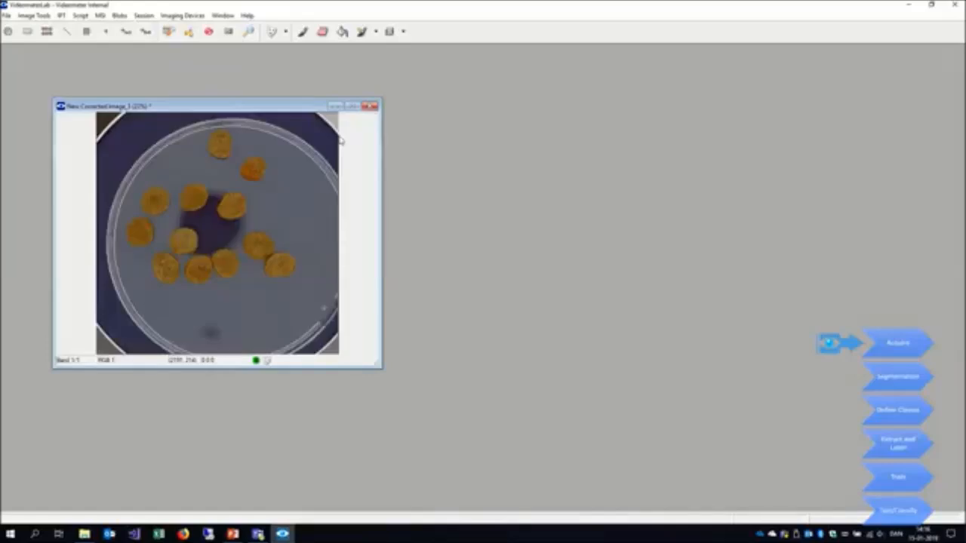
- Save the first captured image as k_A in HIPS format in the classification-builder folder
{"action": "key", "text": "ctrl+s"}
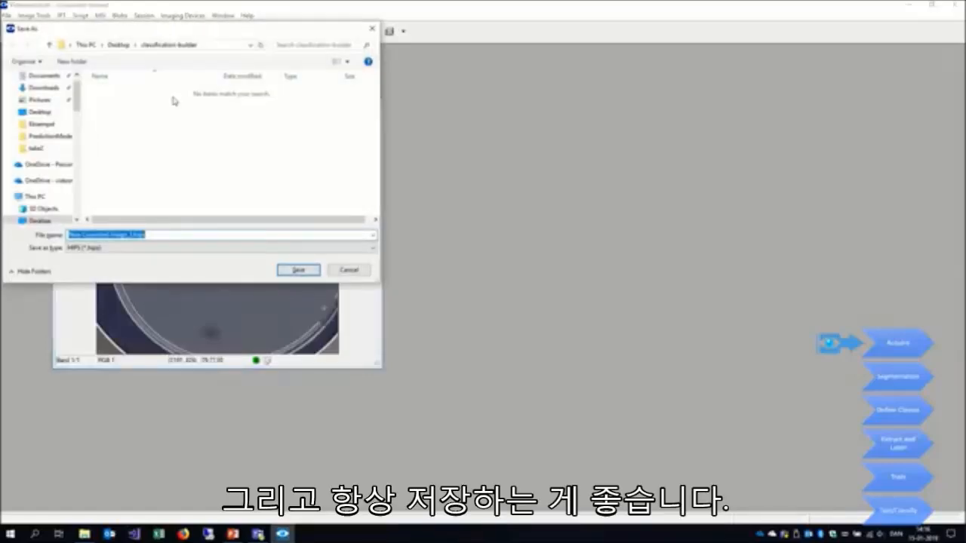
{"action": "left_click", "coordinate": [132, 234]}
{"action": "key", "text": "shift+Home"}
{"action": "type", "text": "1_1"}
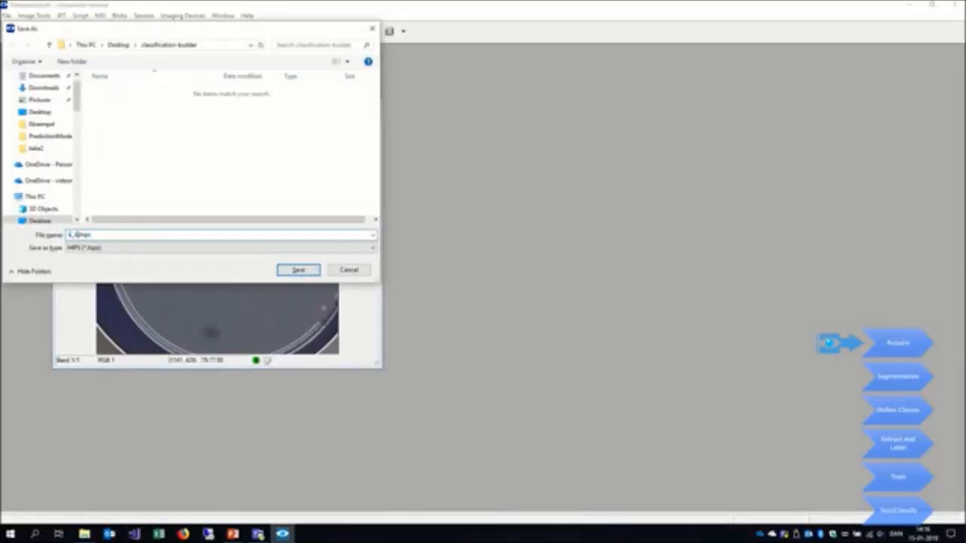
{"action": "key", "text": "Return"}
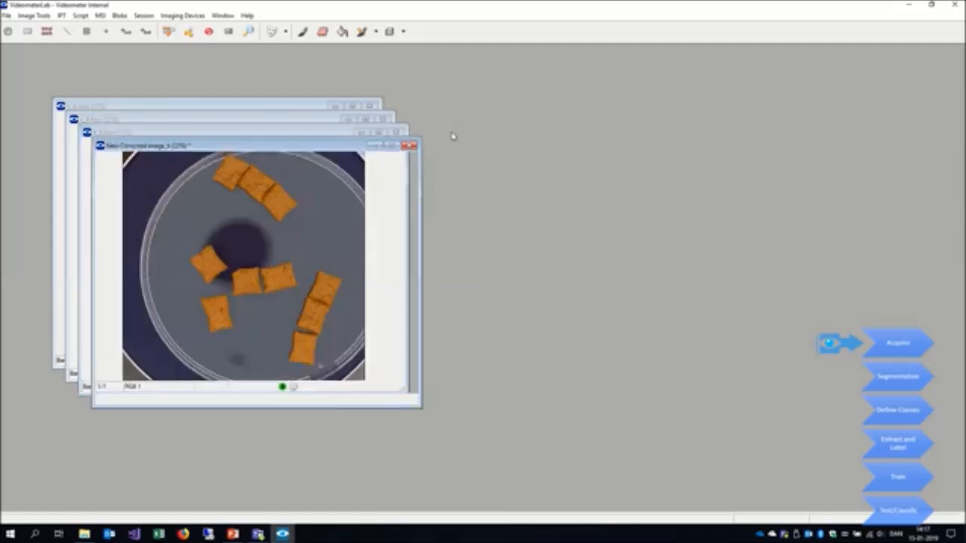
- Save the following single-type kibble images, naming the triangular kibble image k_E
{"action": "key", "text": "ctrl+s"}
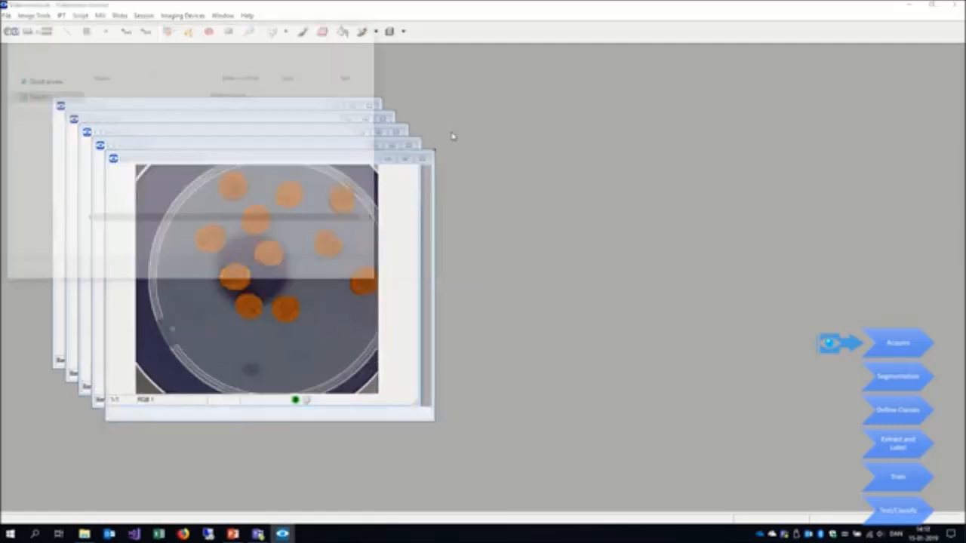
{"action": "type", "text": "k_E"}
{"action": "key", "text": "Return"}
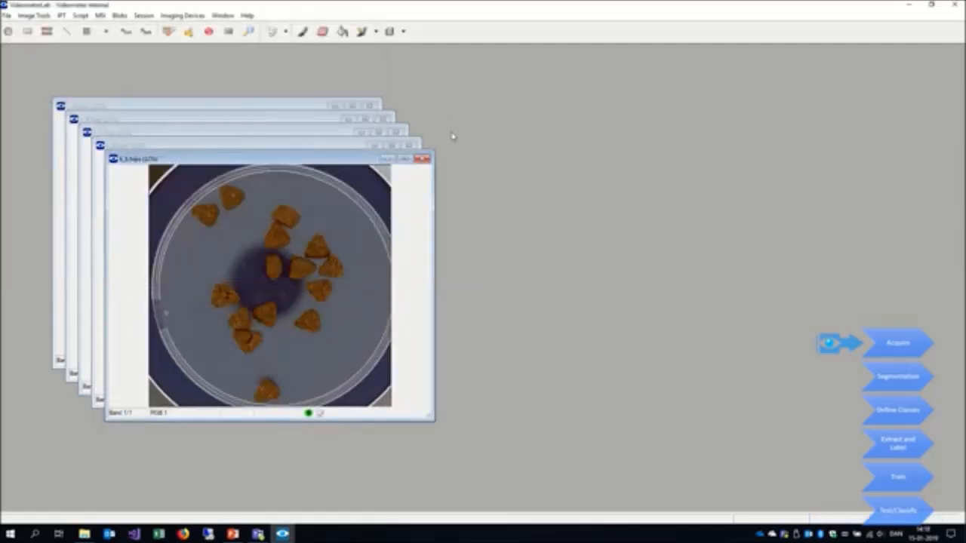
- Save the image of the mixed kibbles as k_mixed in the classification-builder folder
{"action": "key", "text": "ctrl+s"}
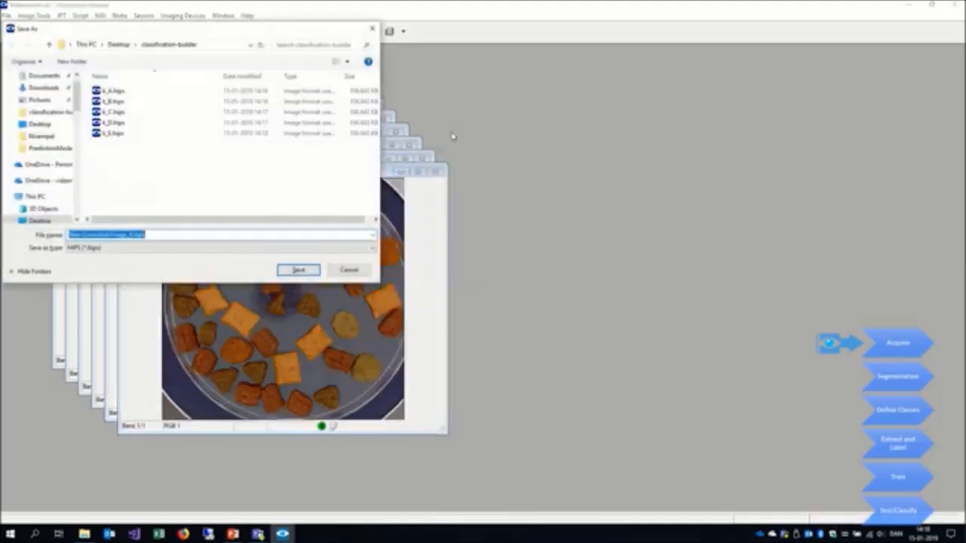
{"action": "type", "text": "k_mixed"}
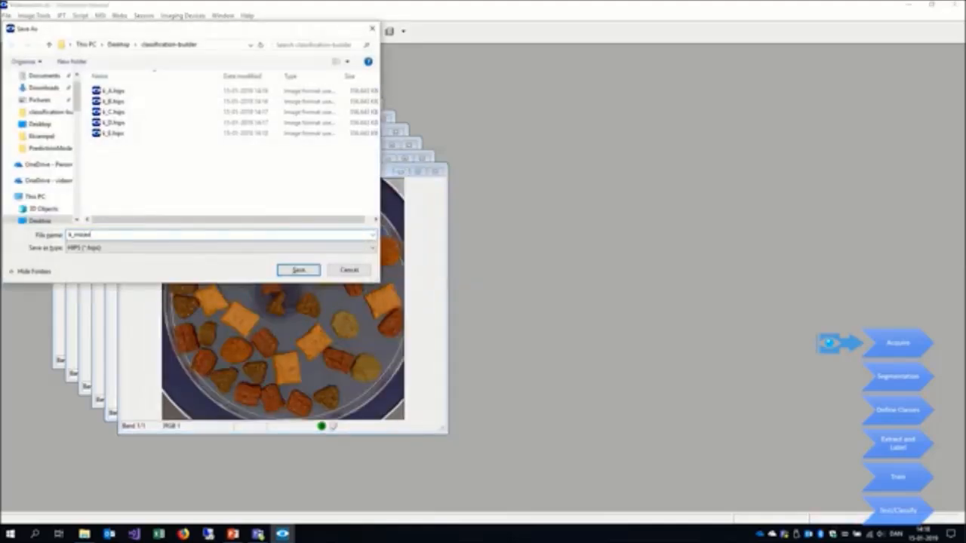
{"action": "key", "text": "Return"}
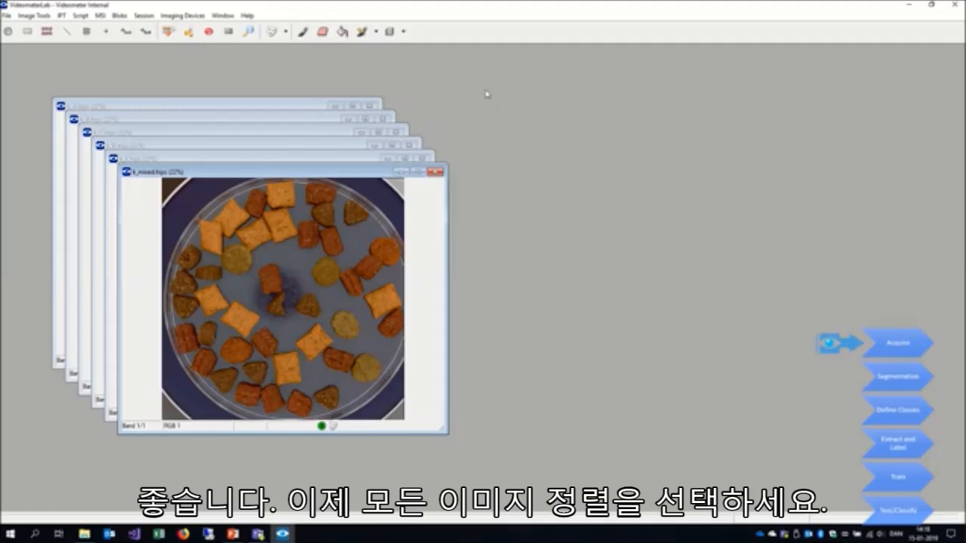
- Arrange all open images side by side in the workspace
{"action": "left_click", "coordinate": [246, 16]}
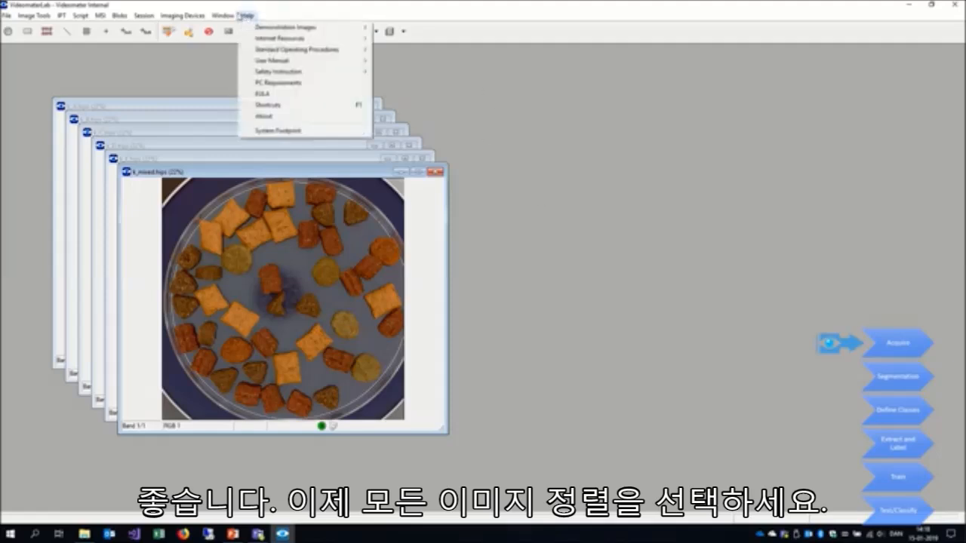
{"action": "mouse_move", "coordinate": [230, 15]}
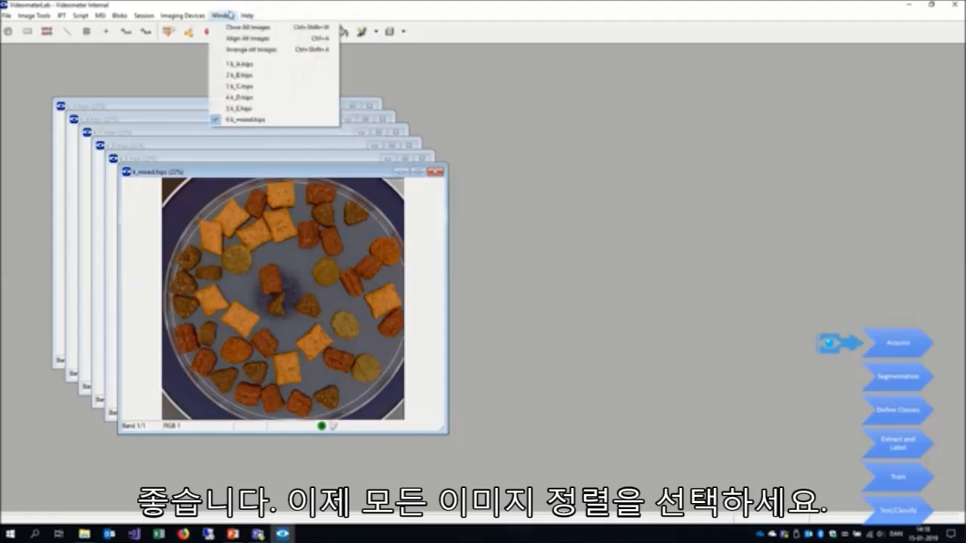
{"action": "left_click", "coordinate": [298, 50]}
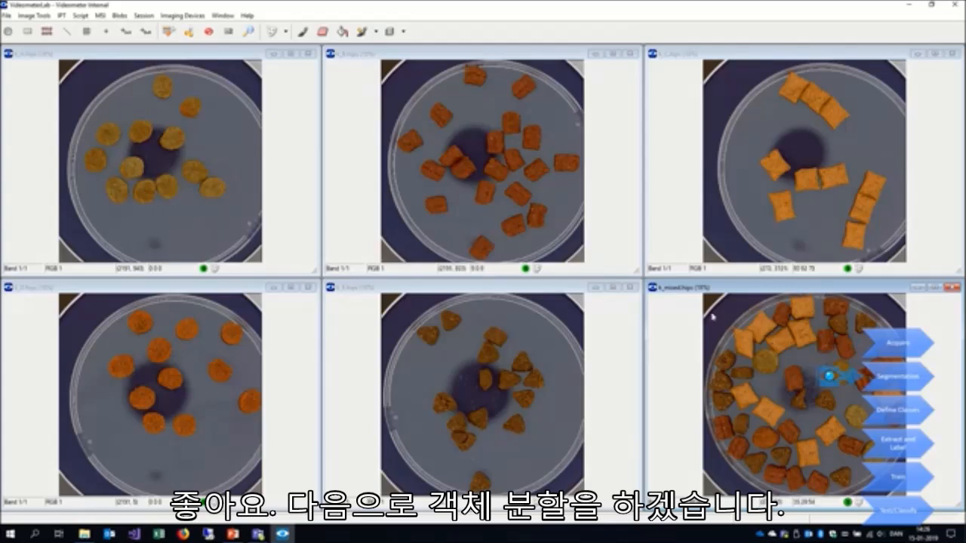
- Segment the k_A image from its background with the Petri dish Blue Background Blobs mask
{"action": "left_click", "coordinate": [188, 156]}
{"action": "left_click", "coordinate": [287, 32]}
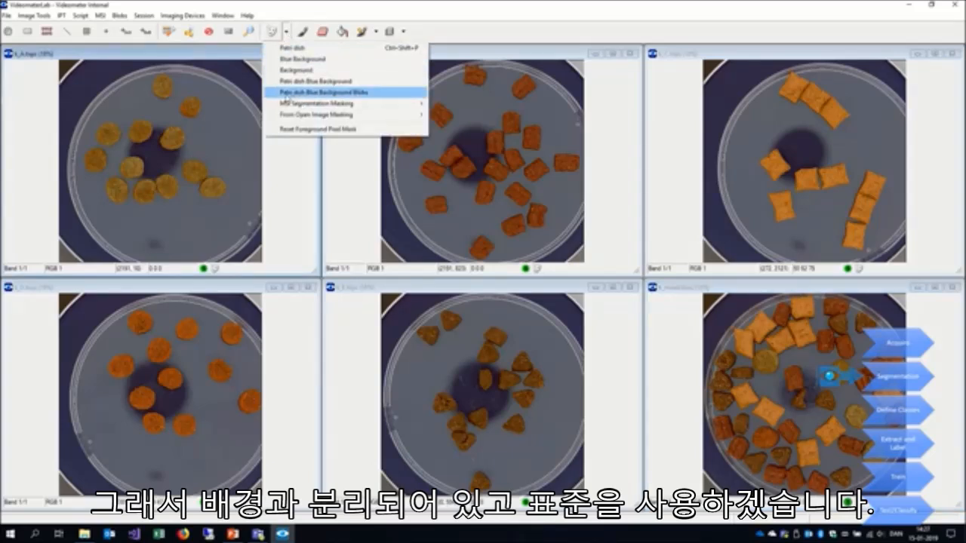
{"action": "left_click", "coordinate": [376, 93]}
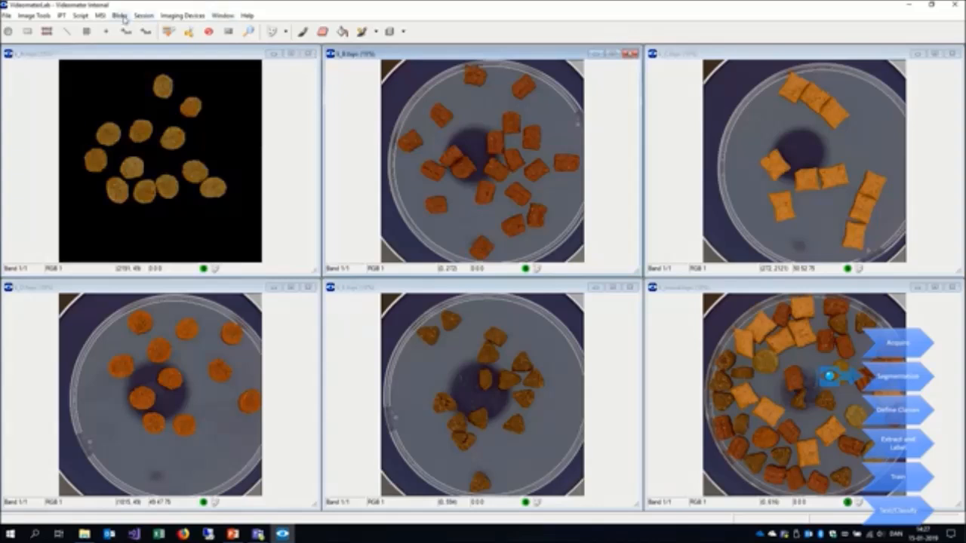
- Apply the Petri dish Blue Background Blobs mask to the k_B, k_C and k_D images
{"action": "left_click", "coordinate": [287, 32]}
{"action": "left_click", "coordinate": [324, 92]}
{"action": "left_click", "coordinate": [286, 33]}
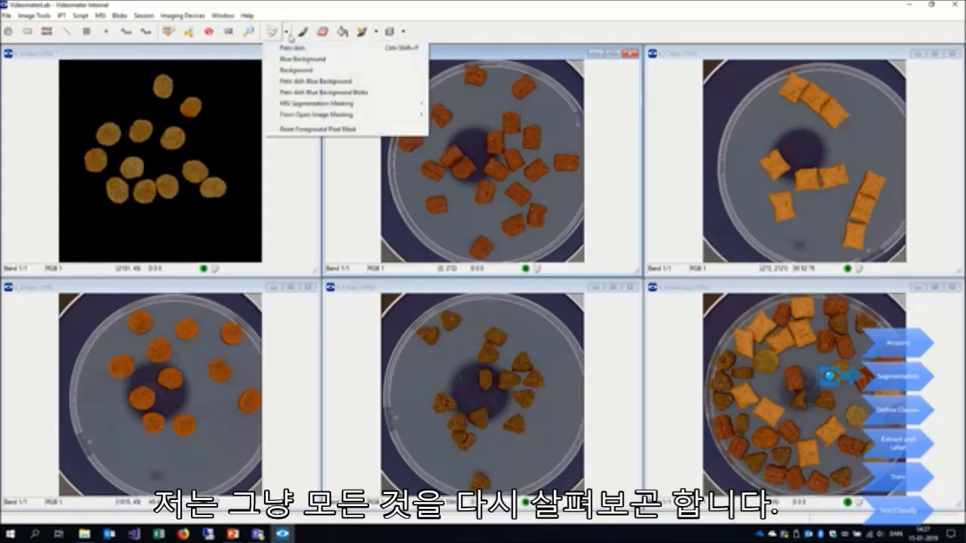
{"action": "mouse_move", "coordinate": [371, 102]}
{"action": "left_click", "coordinate": [372, 94]}
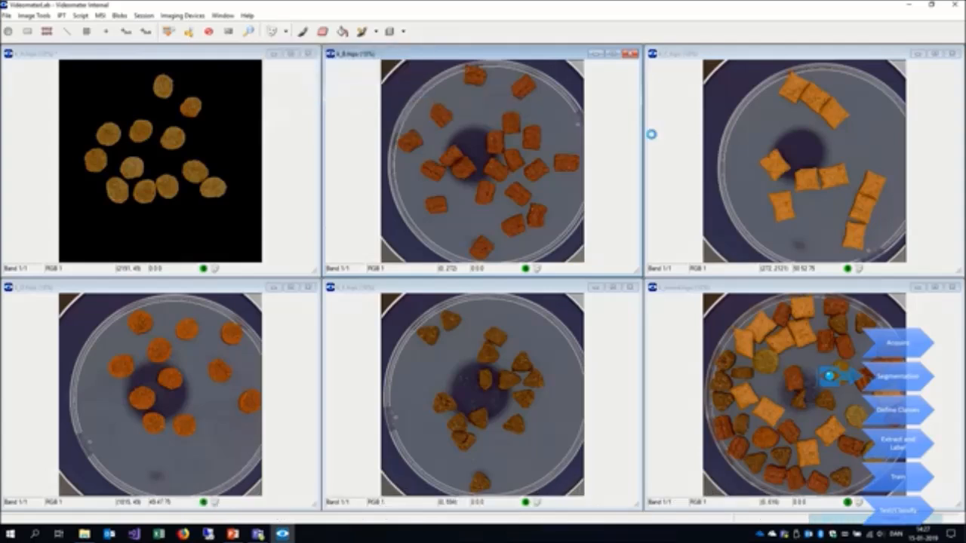
- Mask the background of the k_E and k_mixed images with Petri dish Blue Background Blobs
{"action": "left_click", "coordinate": [286, 33]}
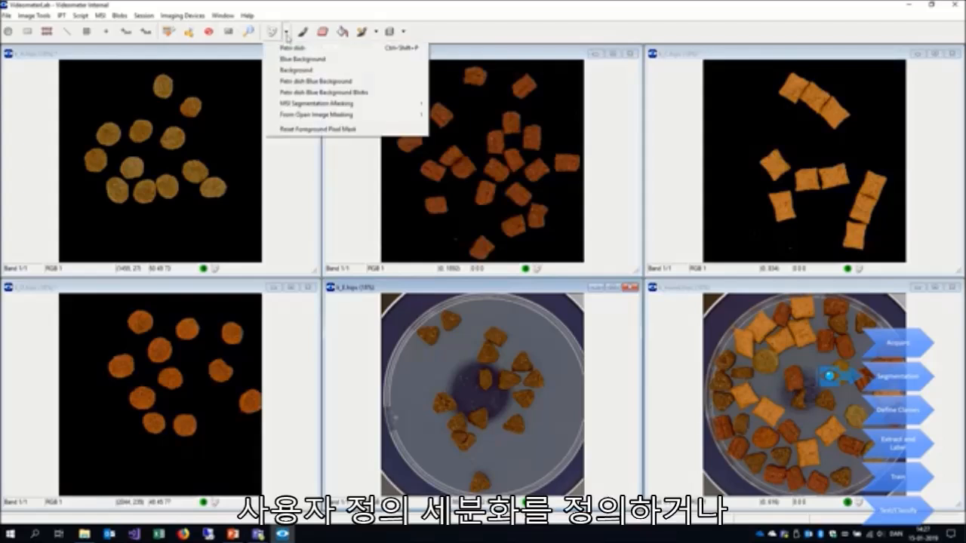
{"action": "left_click", "coordinate": [332, 93]}
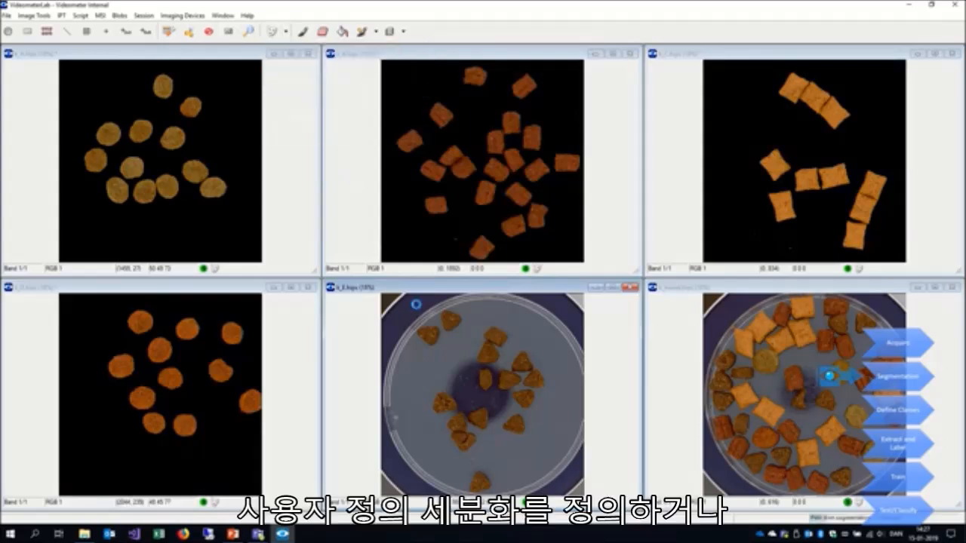
{"action": "left_click", "coordinate": [562, 406]}
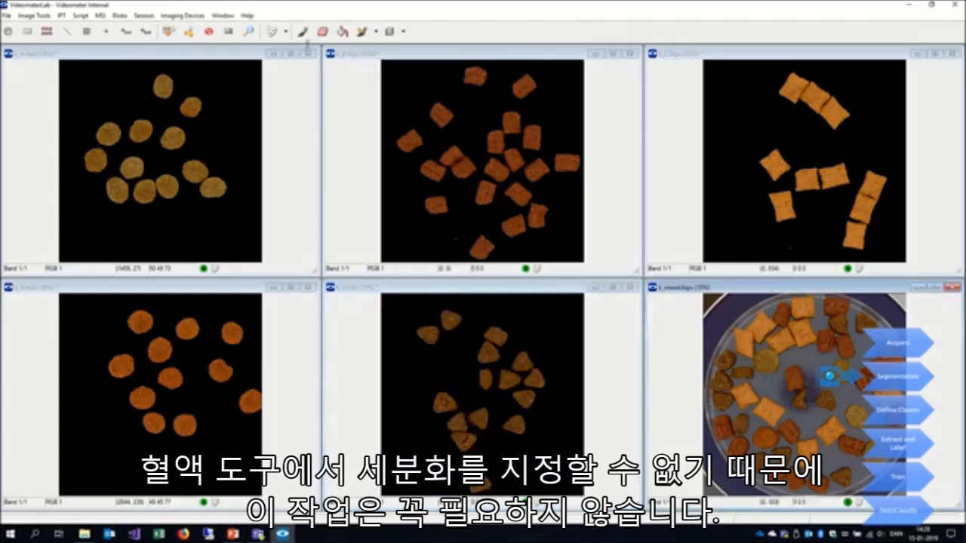
{"action": "left_click", "coordinate": [286, 31]}
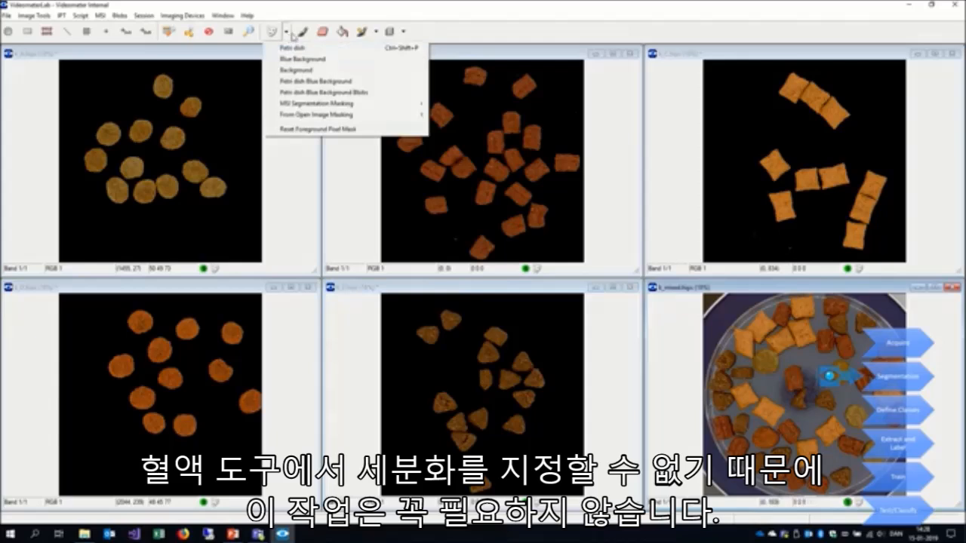
{"action": "left_click", "coordinate": [381, 93]}
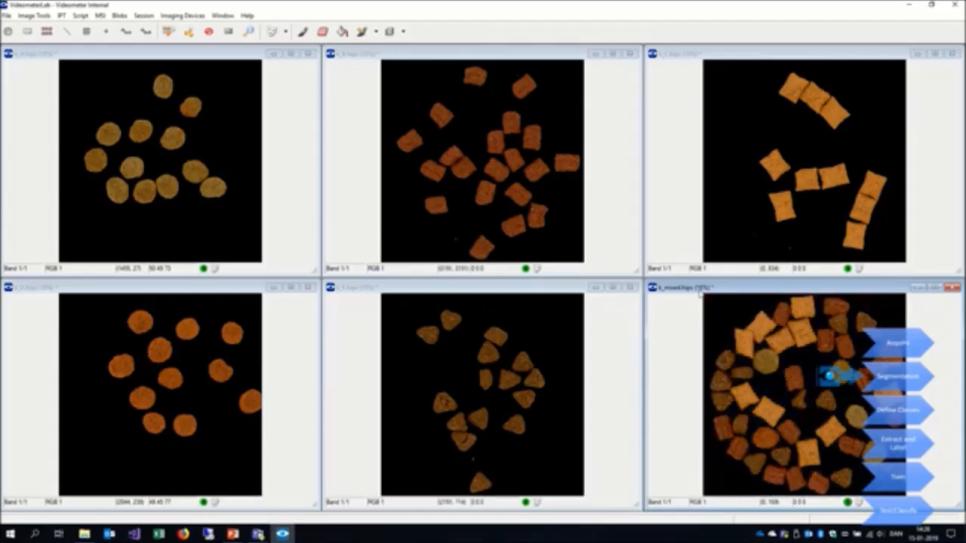
- Open the Blob Tool and bring up its Class Manager
{"action": "left_click", "coordinate": [119, 15]}
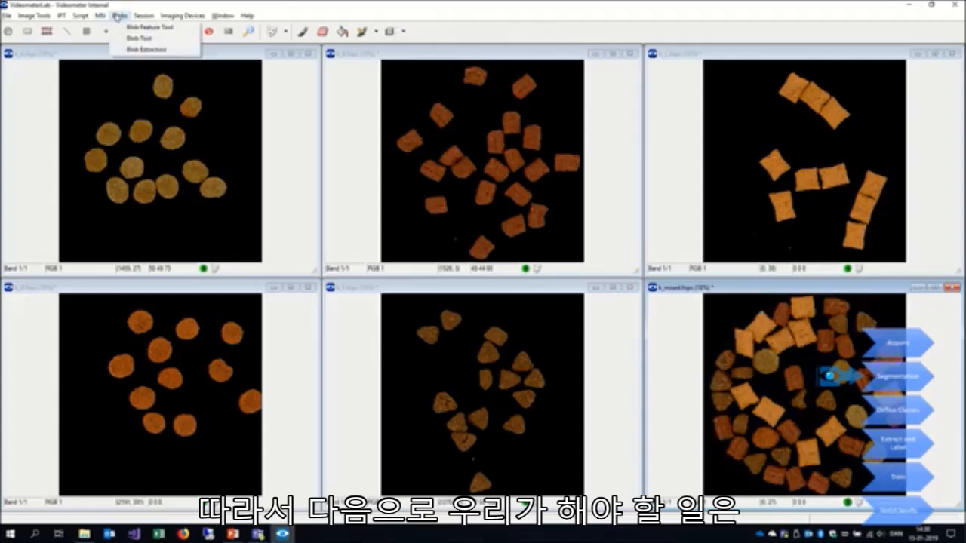
{"action": "left_click", "coordinate": [139, 38]}
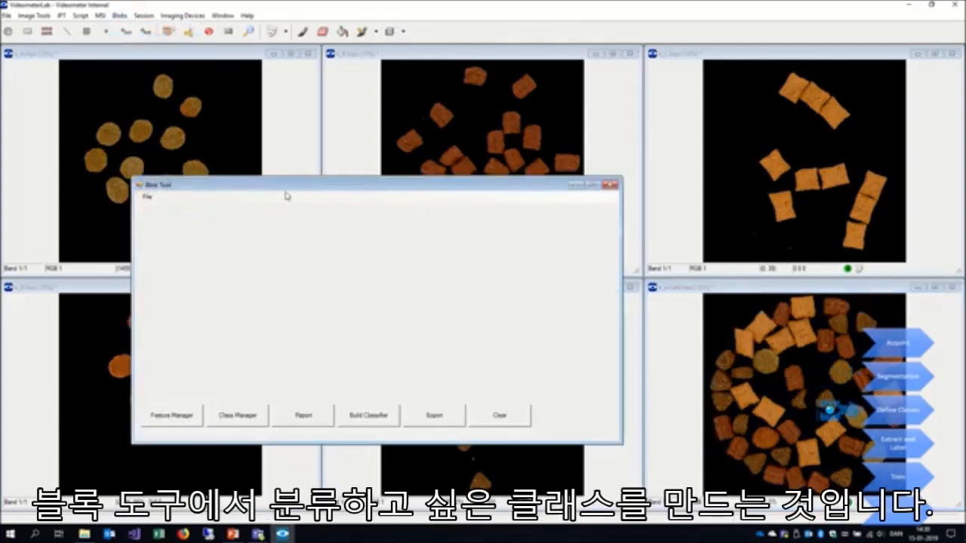
{"action": "left_click_drag", "start_coordinate": [309, 188], "coordinate": [360, 190]}
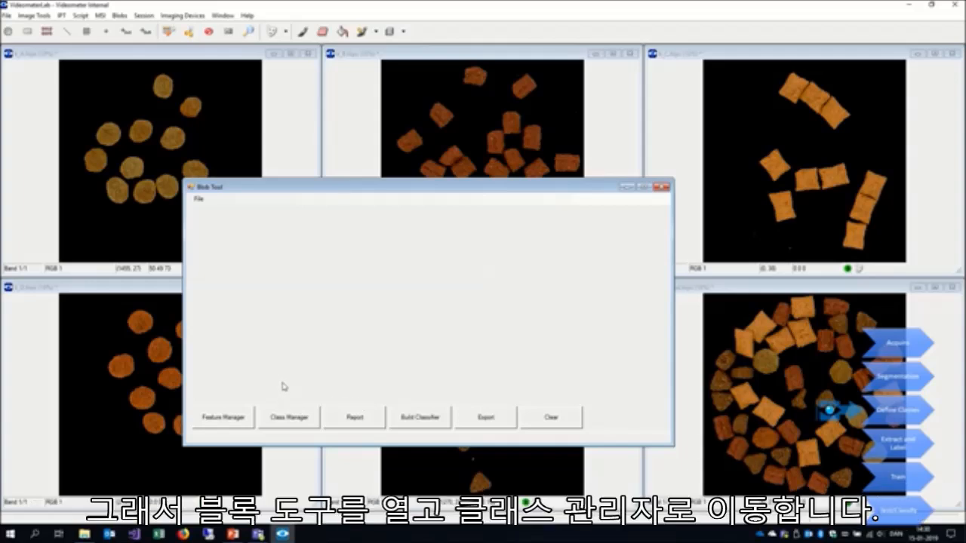
{"action": "left_click", "coordinate": [289, 417]}
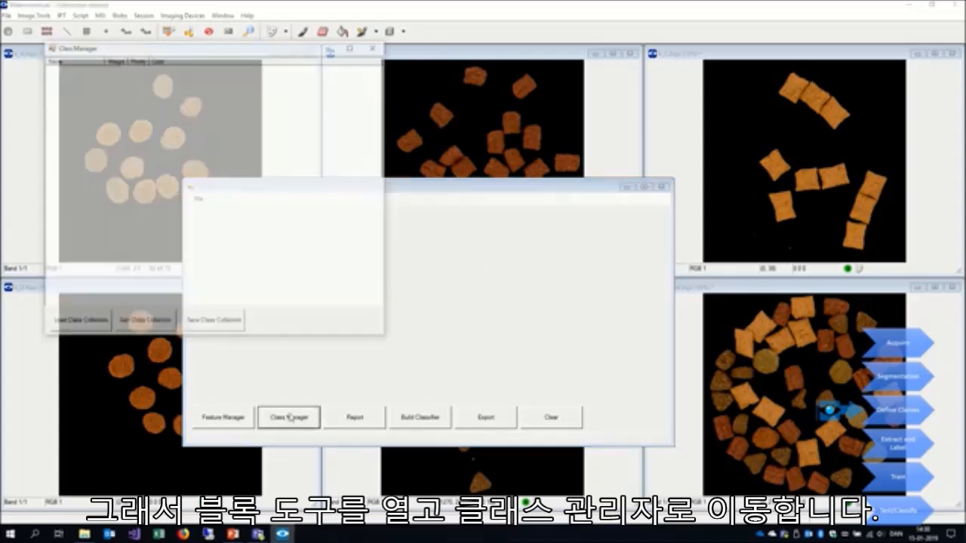
- Add a new class named kA to the class list with the default red colour
{"action": "right_click", "coordinate": [141, 152]}
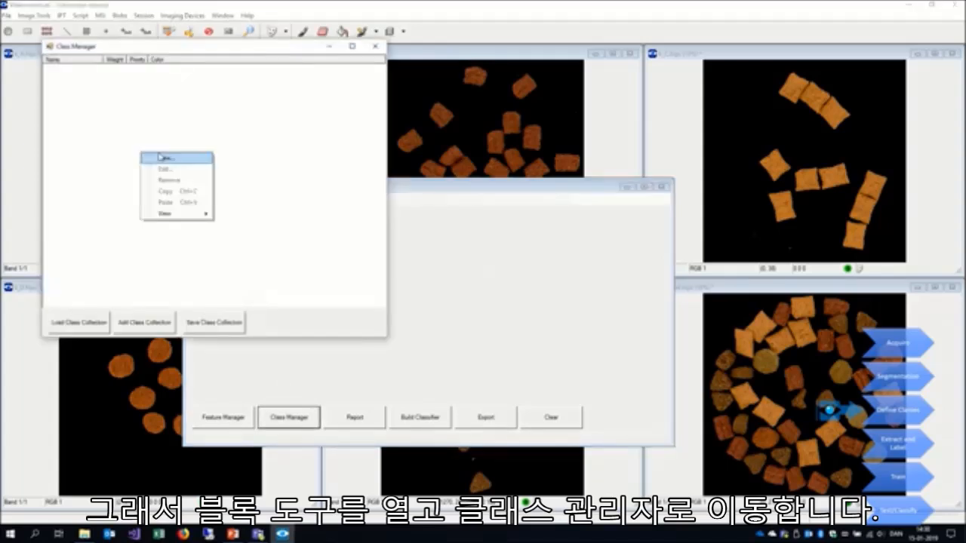
{"action": "left_click", "coordinate": [159, 156]}
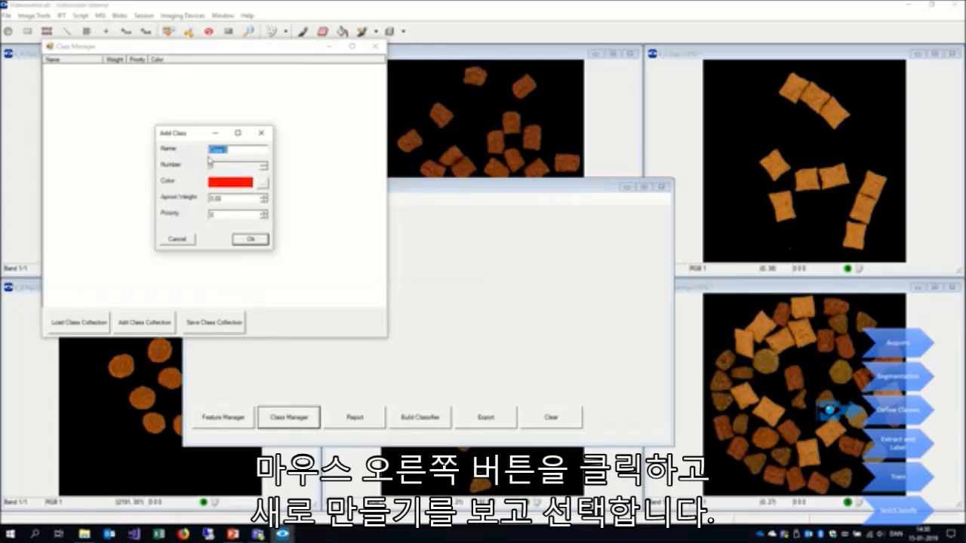
{"action": "type", "text": "C"}
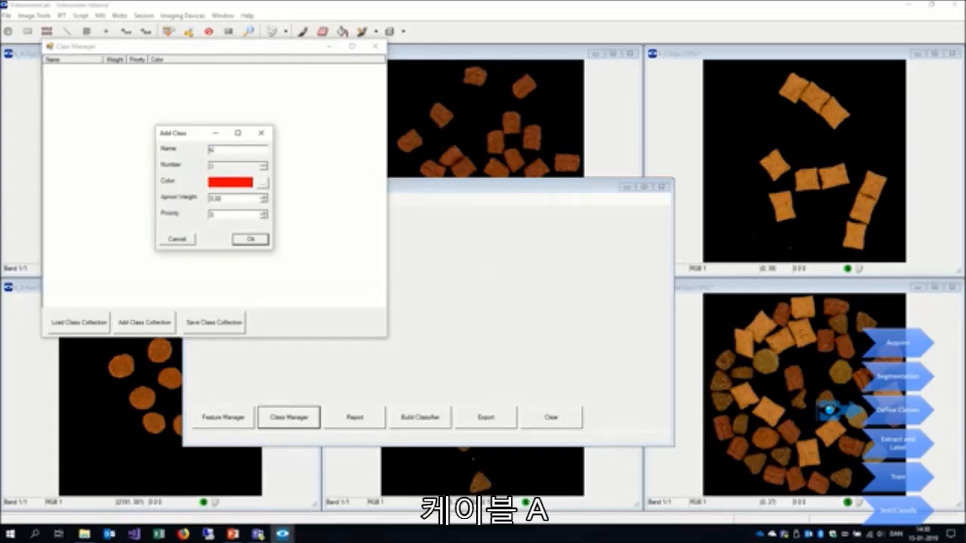
{"action": "type", "text": "A"}
{"action": "key", "text": "Return"}
- Add a second class named kB, keeping its default green colour
{"action": "right_click", "coordinate": [209, 157]}
{"action": "left_click", "coordinate": [225, 165]}
{"action": "type", "text": "BB"}
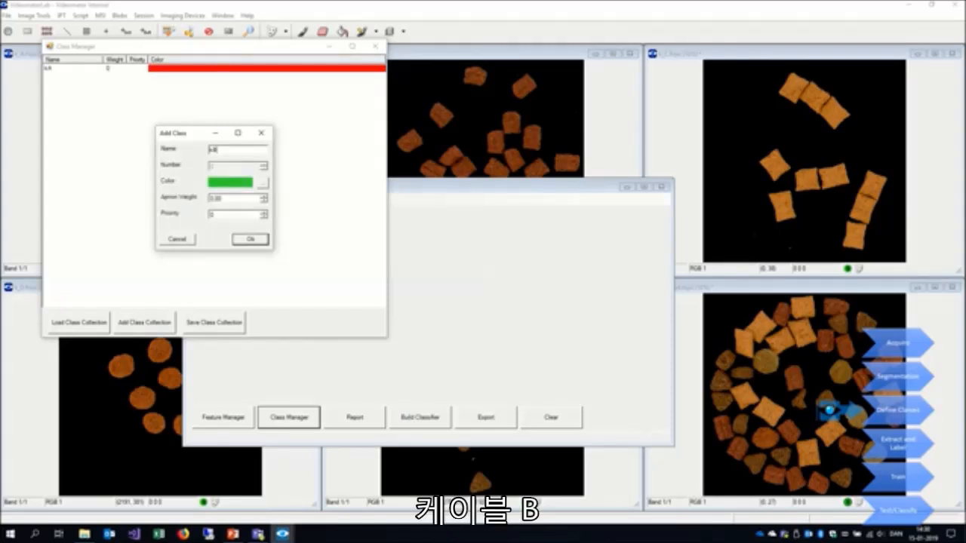
{"action": "key", "text": "Return"}
- Add a third class named kC, keeping its default cyan colour
{"action": "right_click", "coordinate": [225, 165]}
{"action": "left_click", "coordinate": [229, 169]}
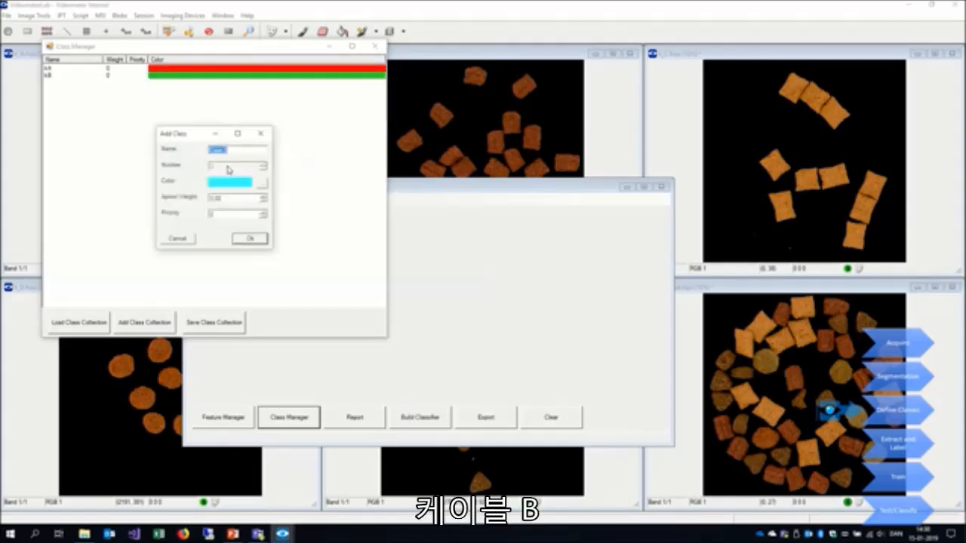
{"action": "type", "text": "kC"}
{"action": "key", "text": "Return"}
- Add a fourth class named kD, keeping its default dark green colour
{"action": "right_click", "coordinate": [226, 168]}
{"action": "left_click", "coordinate": [235, 172]}
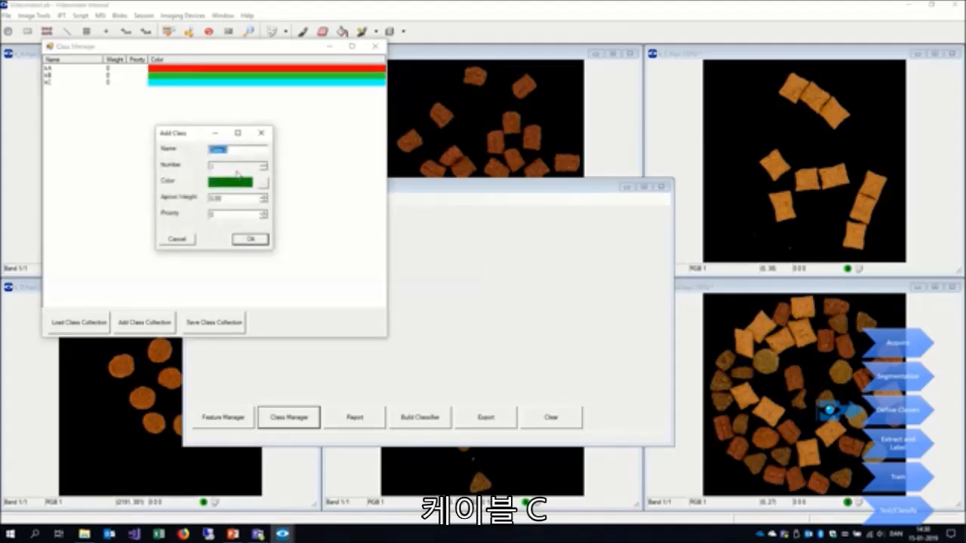
{"action": "type", "text": "kD"}
{"action": "key", "text": "Return"}
- Add a fifth class named kE, keeping its default brownish red colour
{"action": "right_click", "coordinate": [234, 166]}
{"action": "left_click", "coordinate": [240, 175]}
{"action": "type", "text": "kE"}
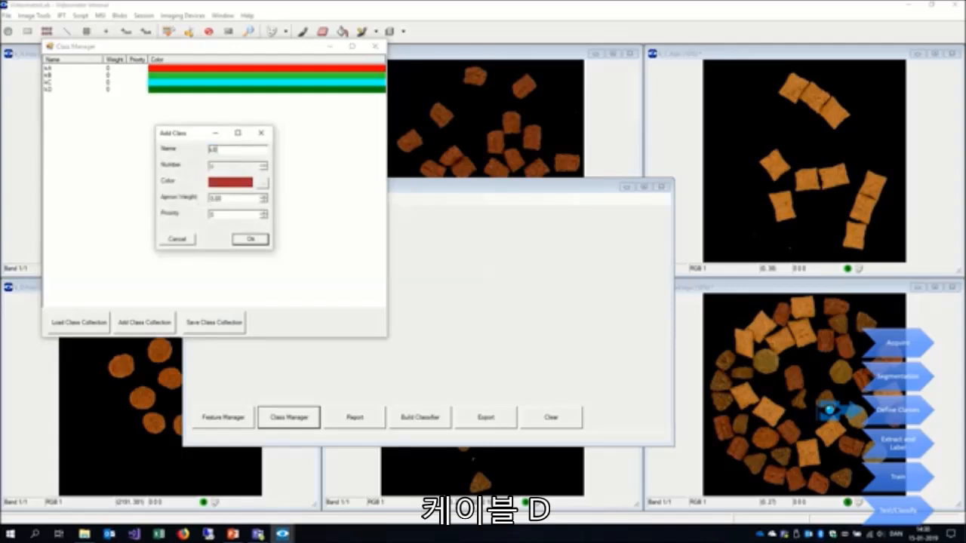
{"action": "key", "text": "Return"}
- Add an extra class named dirt and move the Class Manager window to uncover the images
{"action": "right_click", "coordinate": [197, 205]}
{"action": "left_click", "coordinate": [210, 211]}
{"action": "type", "text": "kF"}
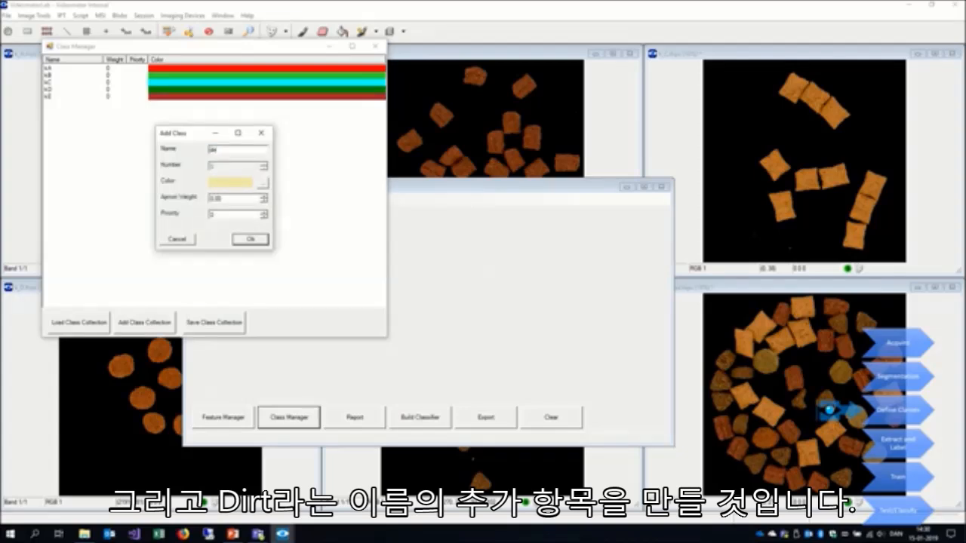
{"action": "left_click", "coordinate": [249, 240]}
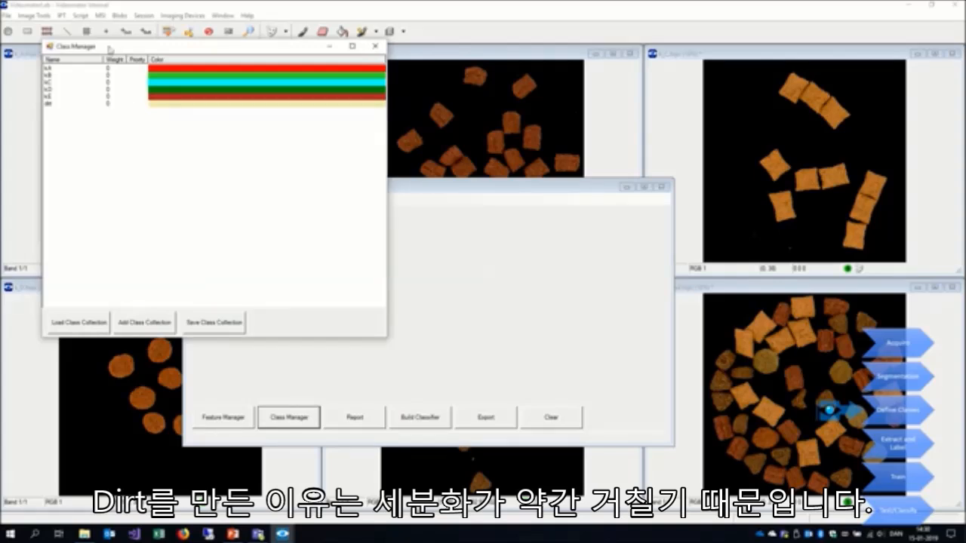
{"action": "left_click_drag", "start_coordinate": [110, 49], "coordinate": [323, 245]}
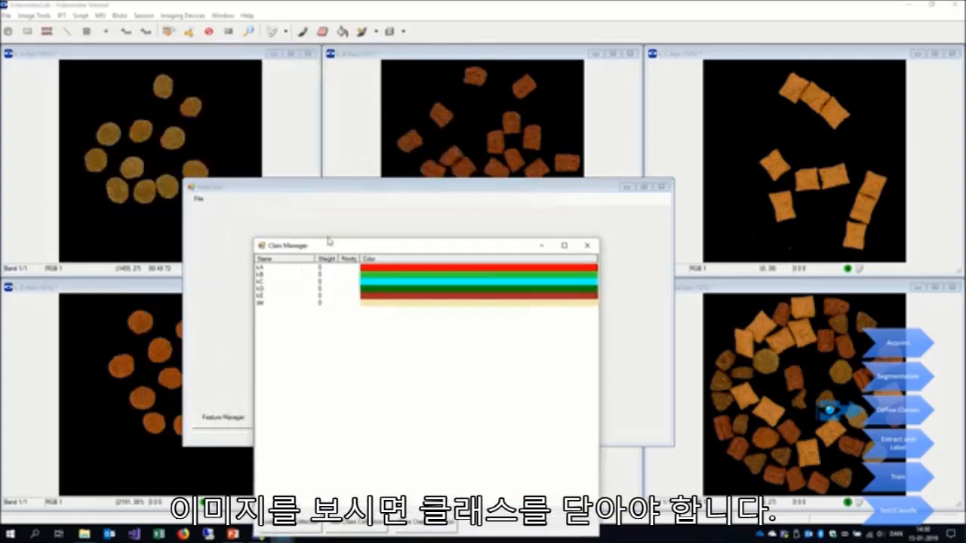
{"action": "left_click_drag", "start_coordinate": [404, 248], "coordinate": [258, 134]}
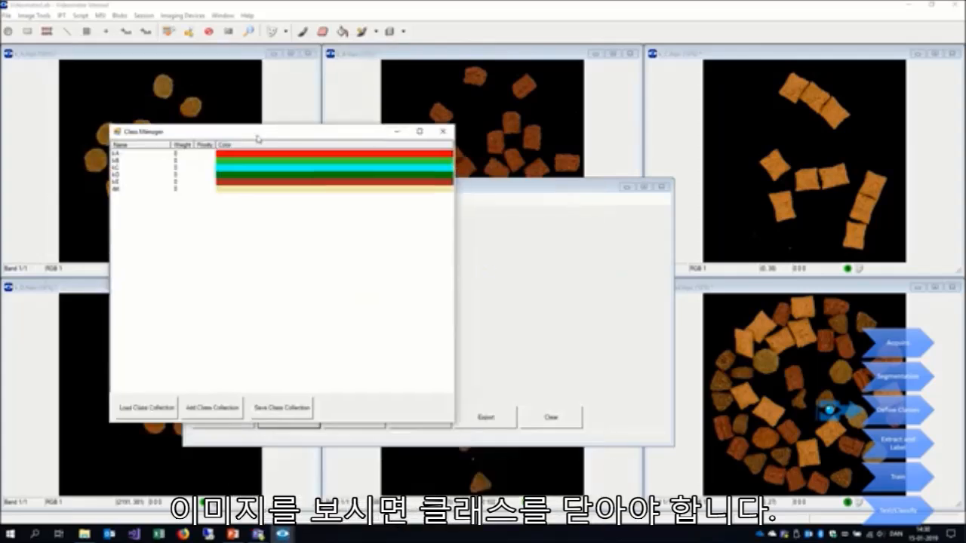
- Close the Class Manager, move the Blob Tool aside and examine the k_B and k_E images closely for small stray particles
{"action": "left_click", "coordinate": [443, 131]}
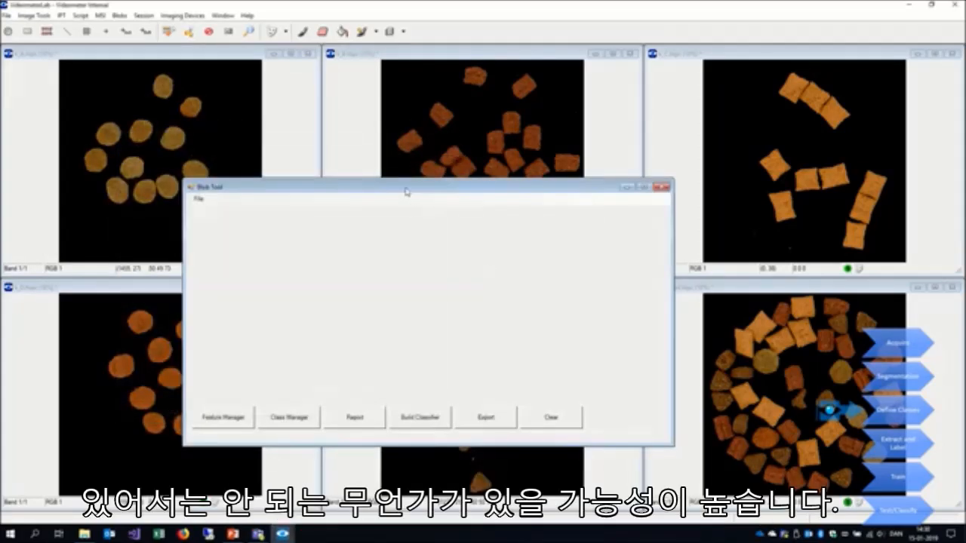
{"action": "left_click_drag", "start_coordinate": [401, 192], "coordinate": [442, 357]}
{"action": "left_click", "coordinate": [470, 205]}
{"action": "scroll", "coordinate": [472, 200], "scroll_direction": "up", "scroll_amount": 3}
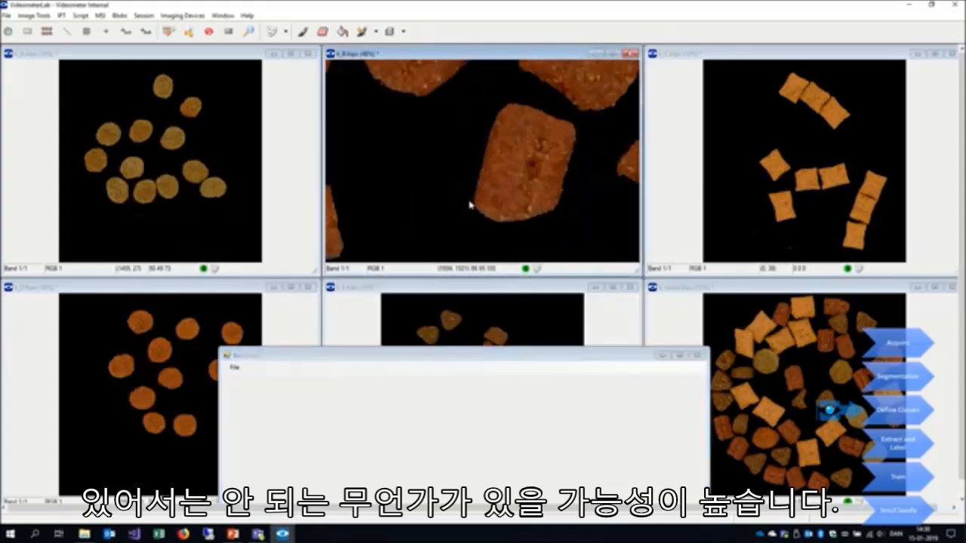
{"action": "scroll", "coordinate": [480, 138], "scroll_direction": "up", "scroll_amount": 1}
{"action": "left_click_drag", "start_coordinate": [480, 139], "coordinate": [562, 255]}
{"action": "left_click_drag", "start_coordinate": [404, 135], "coordinate": [553, 146]}
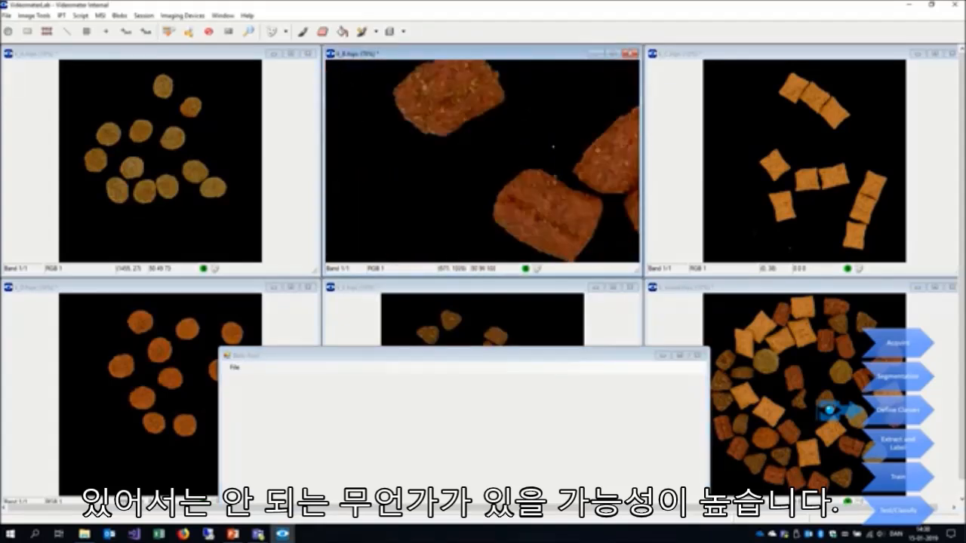
{"action": "left_click_drag", "start_coordinate": [510, 124], "coordinate": [477, 215]}
{"action": "left_click_drag", "start_coordinate": [628, 95], "coordinate": [436, 178]}
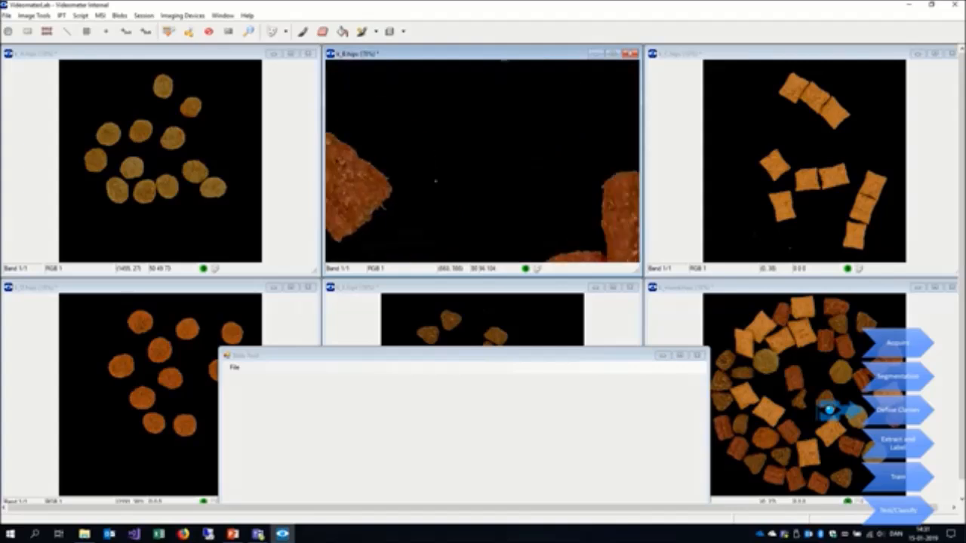
{"action": "scroll", "coordinate": [457, 178], "scroll_direction": "down", "scroll_amount": 1}
{"action": "left_click", "coordinate": [472, 340]}
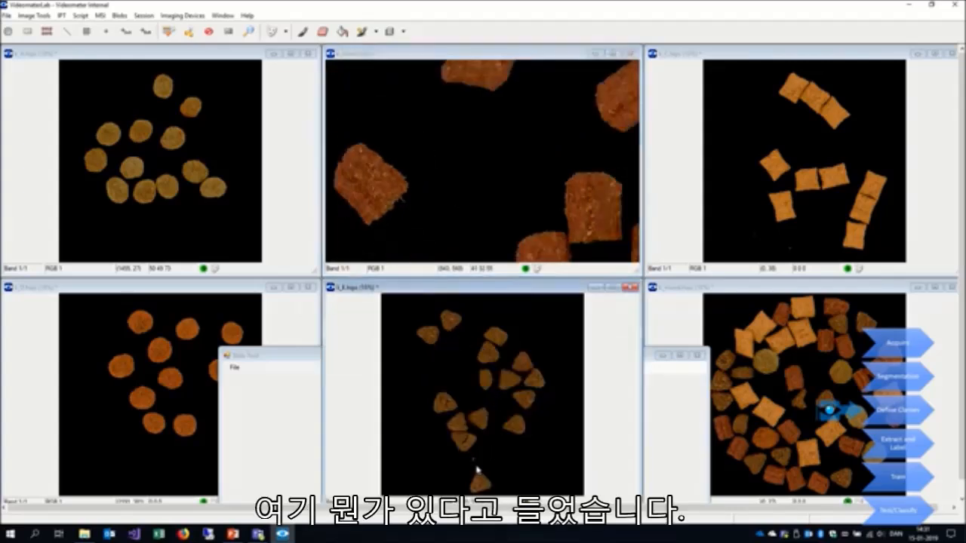
{"action": "scroll", "coordinate": [471, 468], "scroll_direction": "up", "scroll_amount": 2}
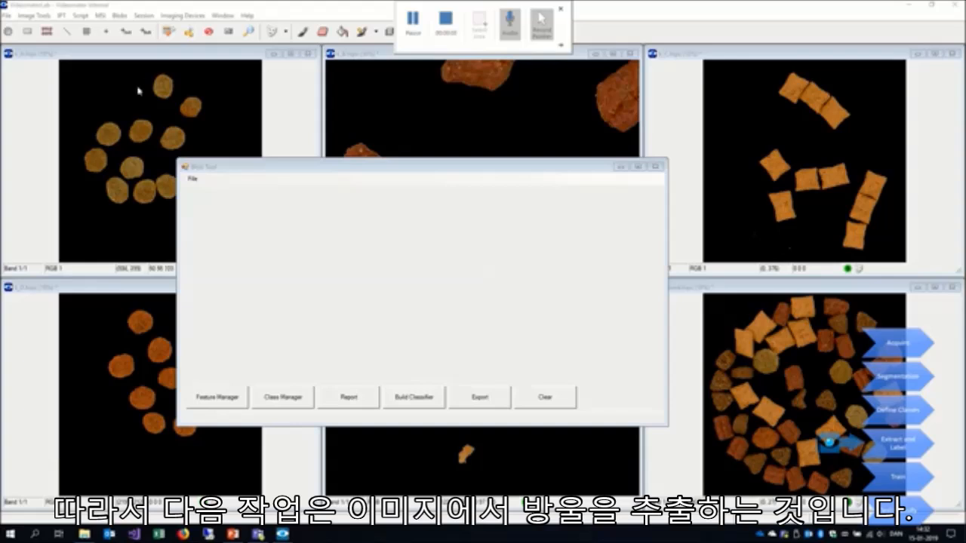
- Extract the blobs from the k_A image with the blob label kA
{"action": "left_click", "coordinate": [192, 179]}
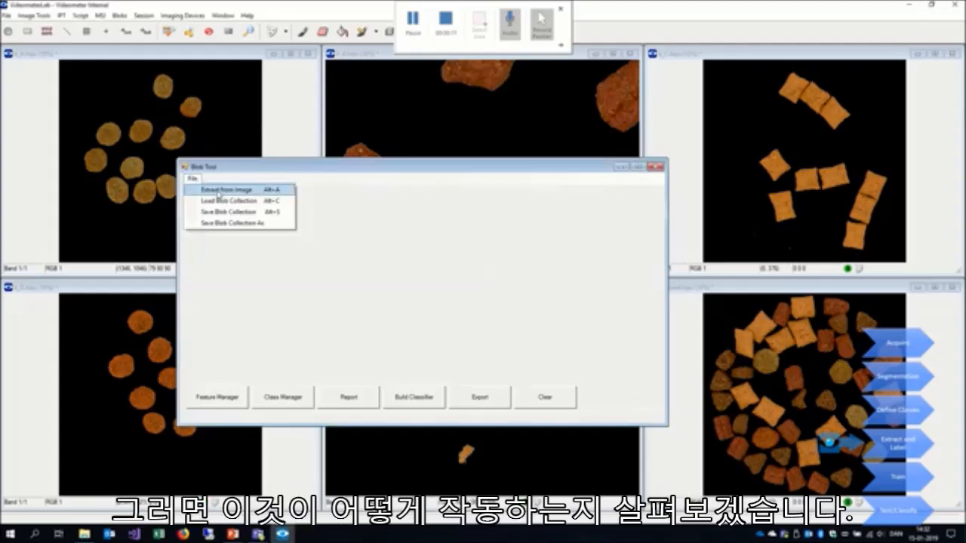
{"action": "left_click", "coordinate": [219, 192]}
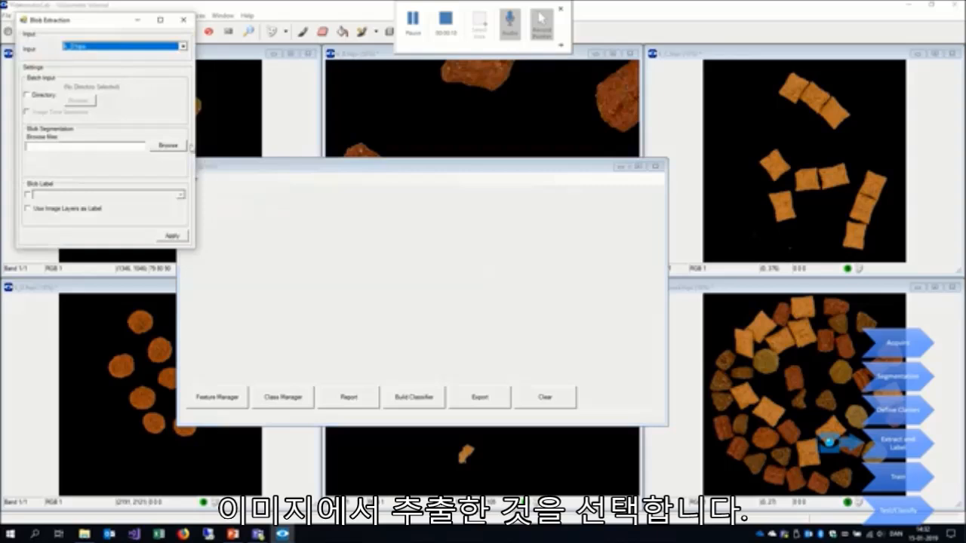
{"action": "left_click", "coordinate": [82, 47]}
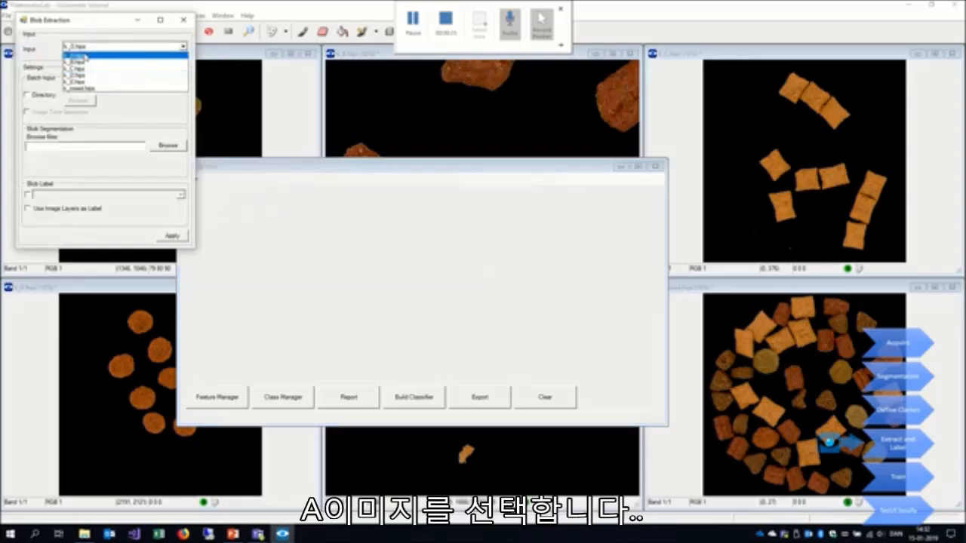
{"action": "left_click", "coordinate": [85, 57]}
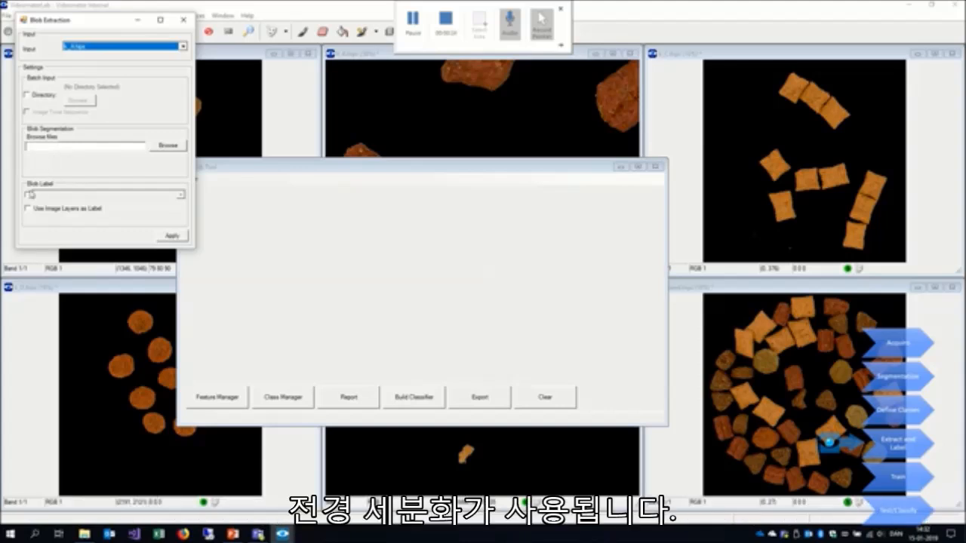
{"action": "left_click", "coordinate": [29, 195]}
{"action": "left_click", "coordinate": [57, 198]}
{"action": "left_click", "coordinate": [57, 209]}
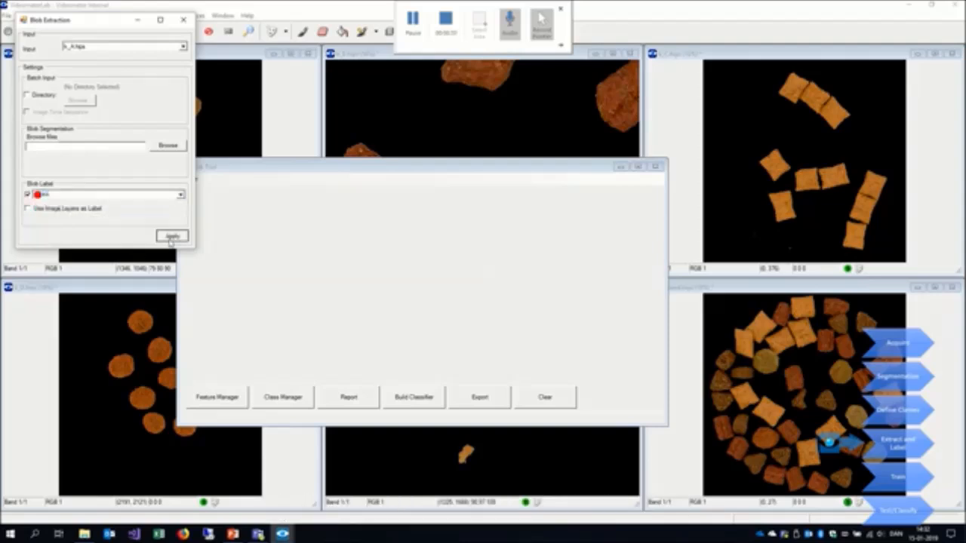
{"action": "left_click", "coordinate": [170, 236]}
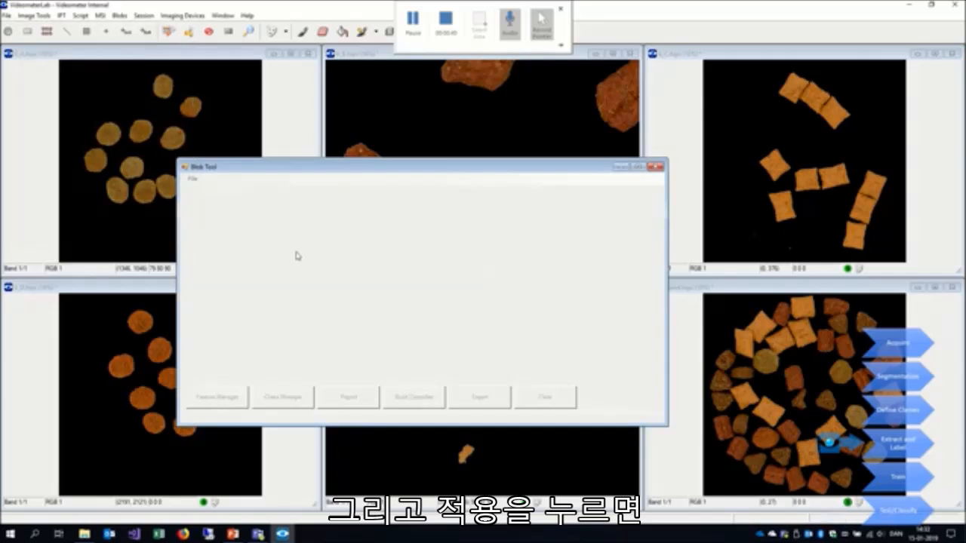
- Extract the blobs from the k_B image with the blob label kB
{"action": "left_click", "coordinate": [192, 178]}
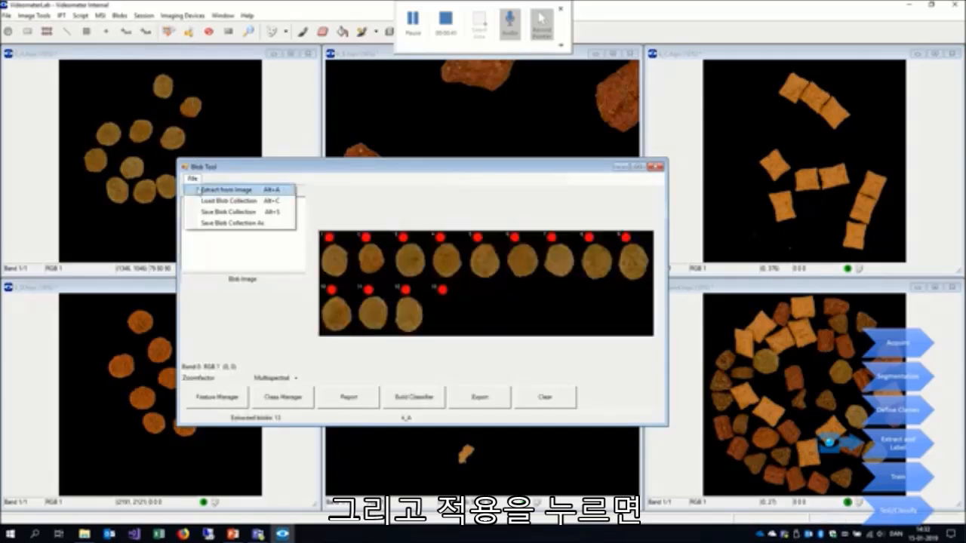
{"action": "left_click", "coordinate": [199, 190]}
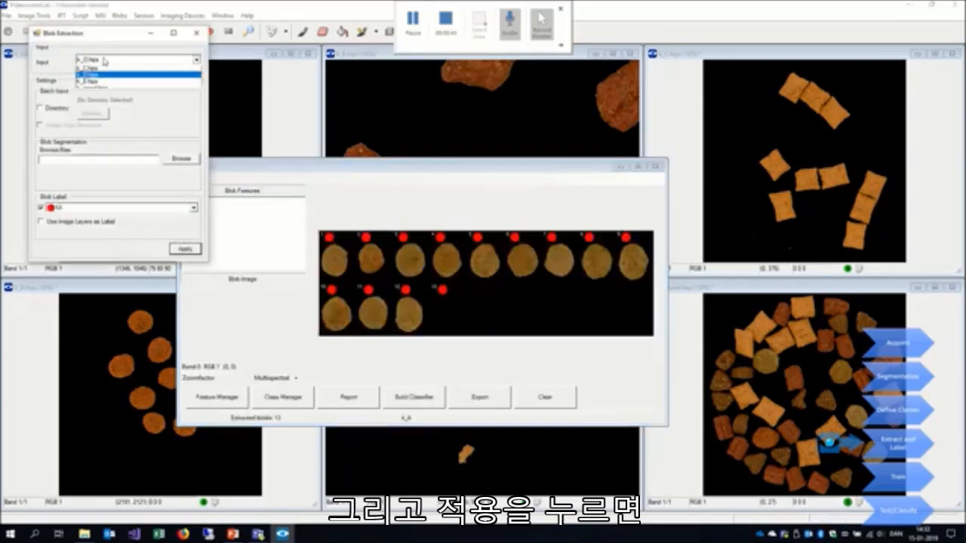
{"action": "left_click", "coordinate": [105, 60]}
{"action": "left_click", "coordinate": [103, 75]}
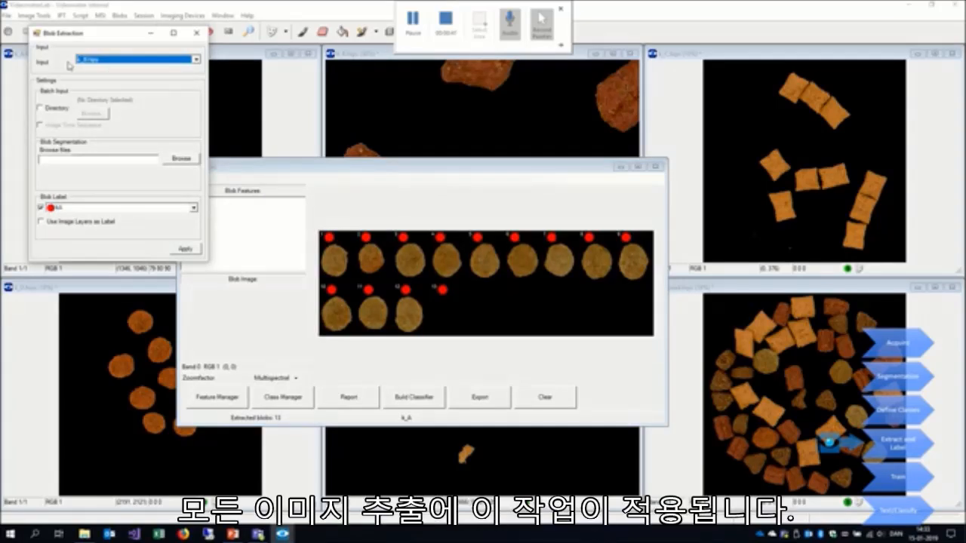
{"action": "left_click", "coordinate": [56, 209]}
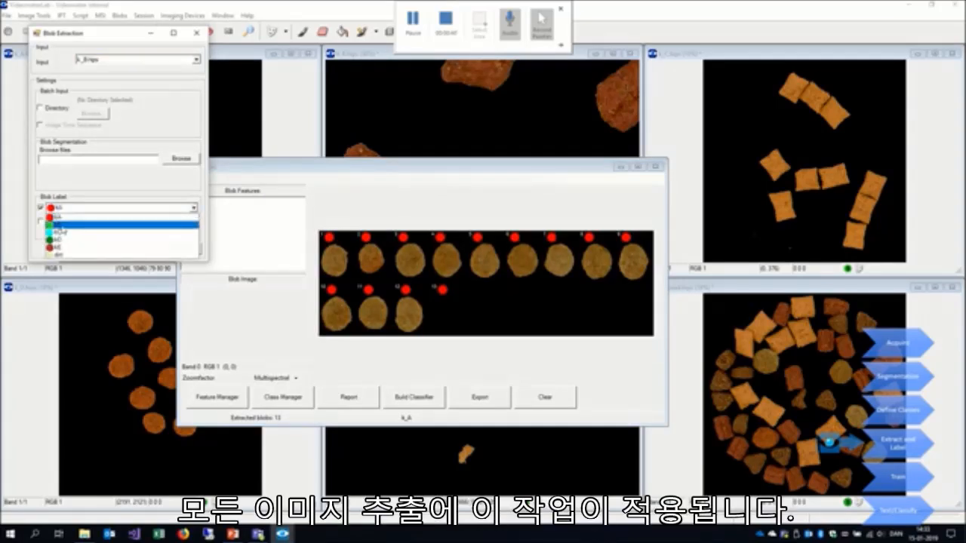
{"action": "left_click", "coordinate": [64, 228]}
{"action": "left_click", "coordinate": [182, 250]}
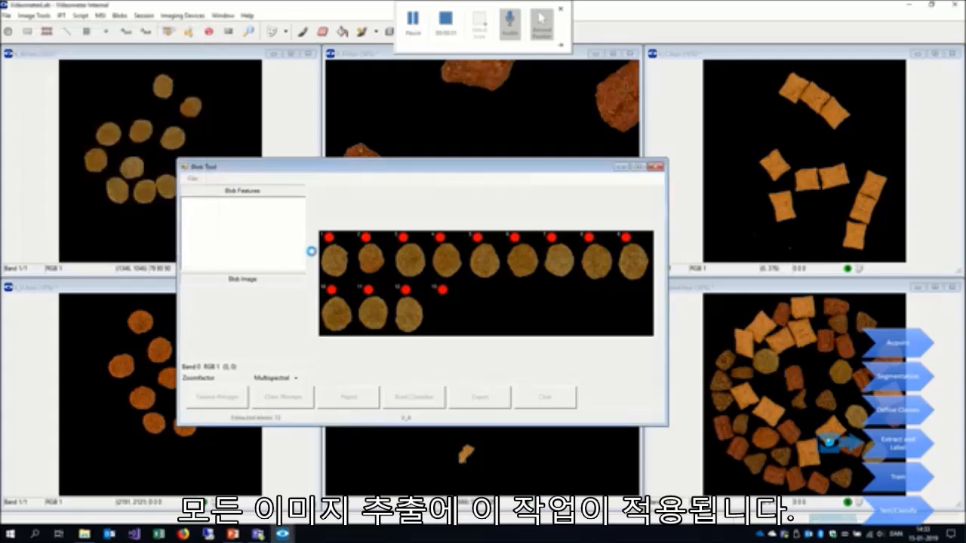
- Extract the blobs from the k_C image with the blob label kC
{"action": "left_click", "coordinate": [191, 178]}
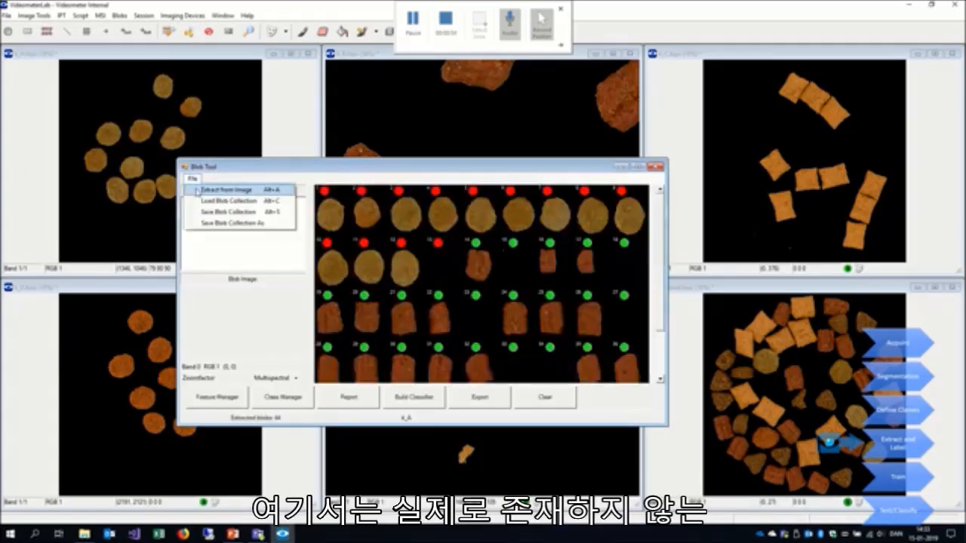
{"action": "left_click", "coordinate": [197, 191]}
{"action": "left_click", "coordinate": [104, 74]}
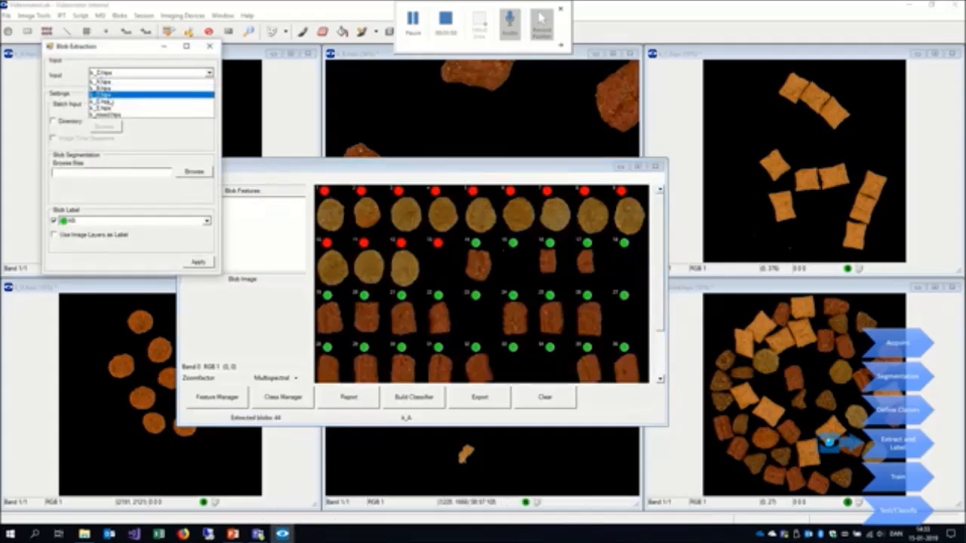
{"action": "left_click", "coordinate": [106, 97]}
{"action": "left_click", "coordinate": [89, 221]}
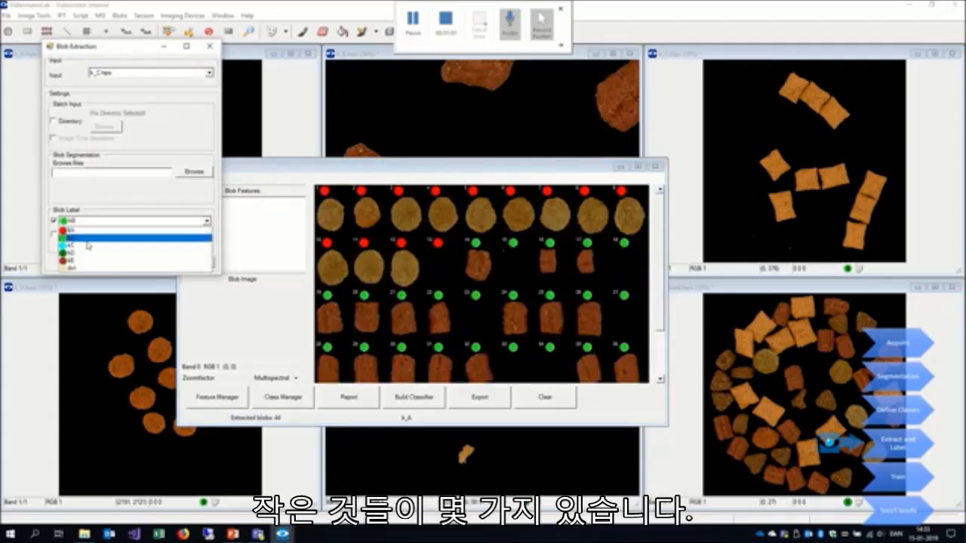
{"action": "left_click", "coordinate": [89, 247]}
{"action": "left_click", "coordinate": [198, 262]}
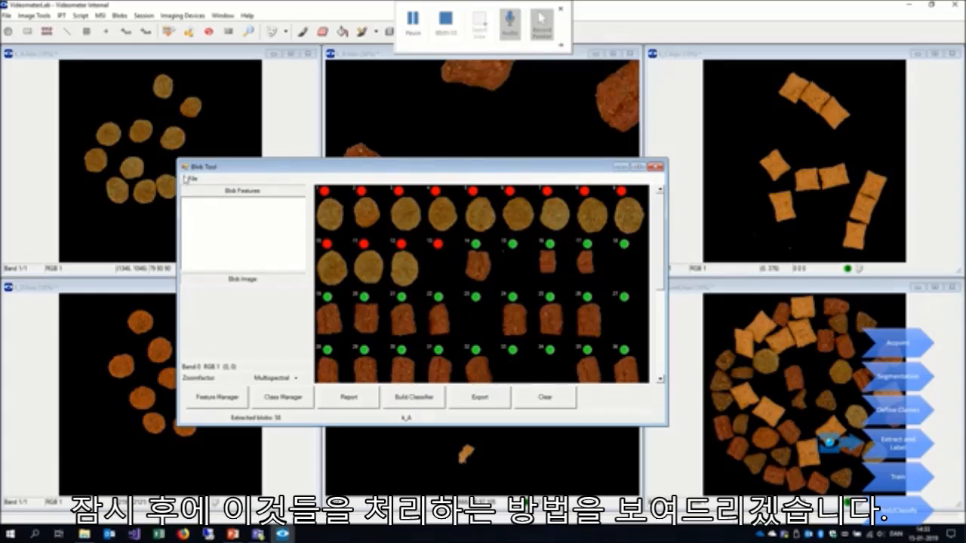
- Extract the blobs from the k_D image with the blob label kD
{"action": "left_click", "coordinate": [187, 179]}
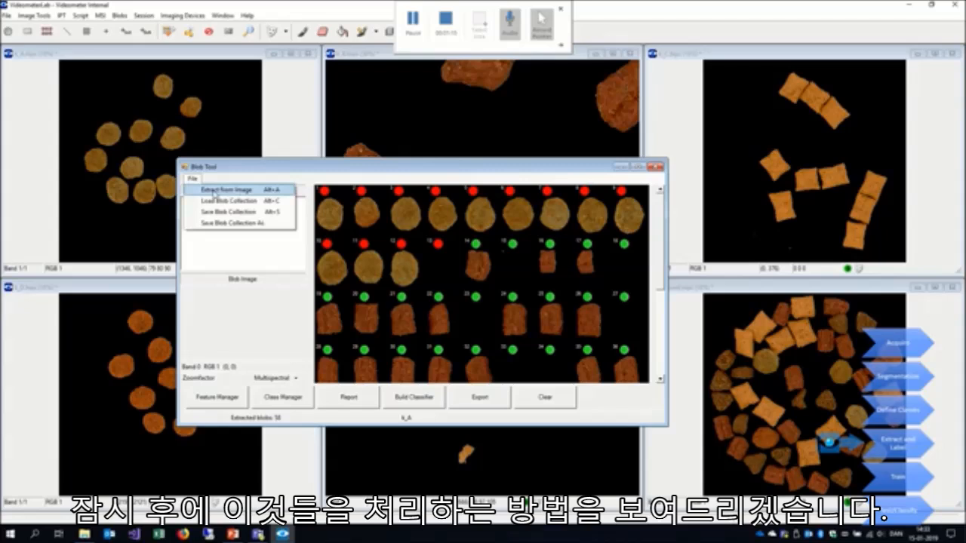
{"action": "left_click", "coordinate": [213, 191]}
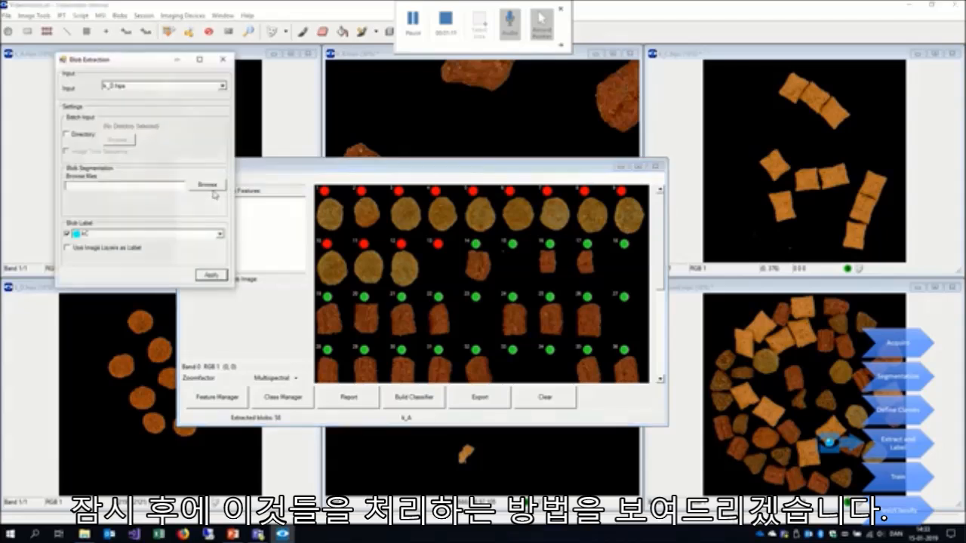
{"action": "left_click", "coordinate": [152, 87]}
{"action": "left_click", "coordinate": [147, 113]}
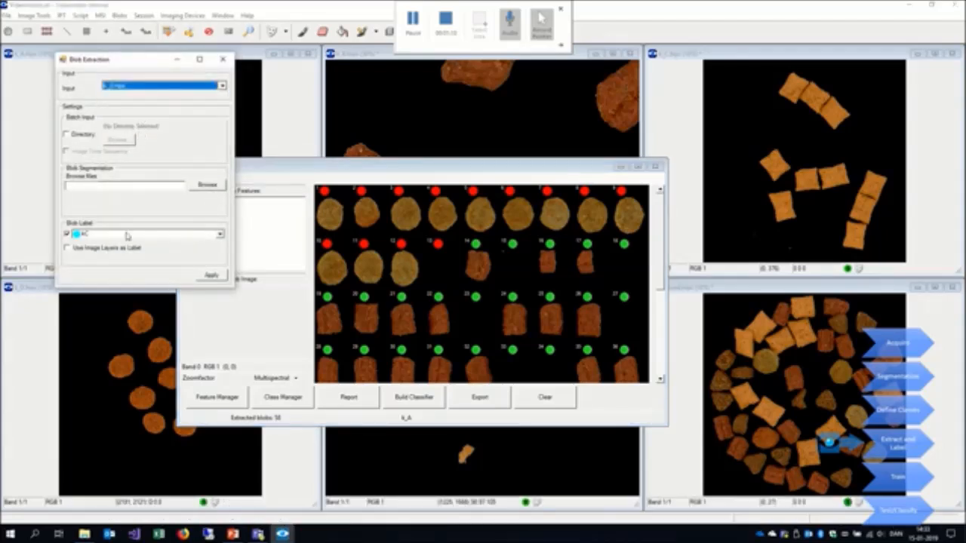
{"action": "left_click", "coordinate": [128, 236]}
{"action": "left_click", "coordinate": [116, 270]}
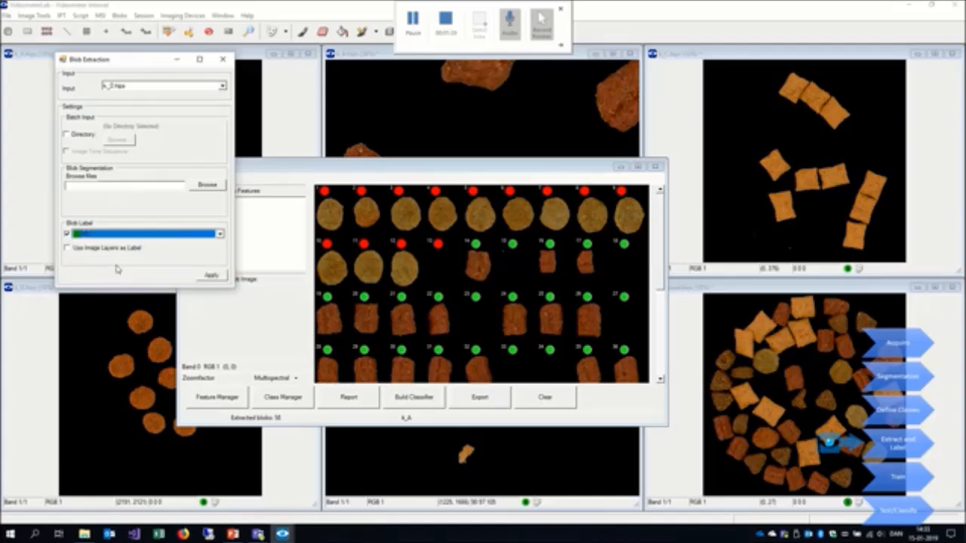
{"action": "left_click", "coordinate": [215, 279]}
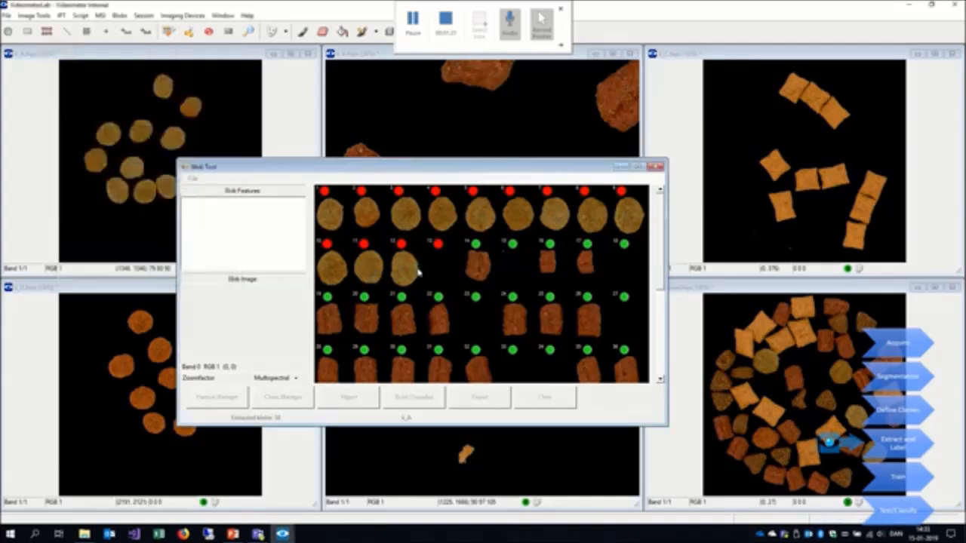
- Extract the blobs from the k_E image with the blob label kE
{"action": "left_click", "coordinate": [192, 180]}
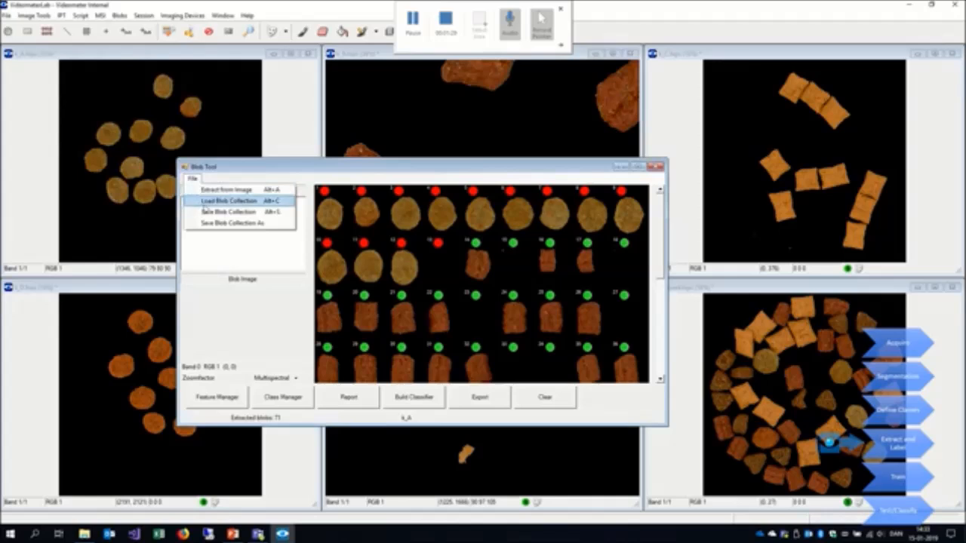
{"action": "left_click", "coordinate": [219, 190]}
{"action": "left_click", "coordinate": [144, 99]}
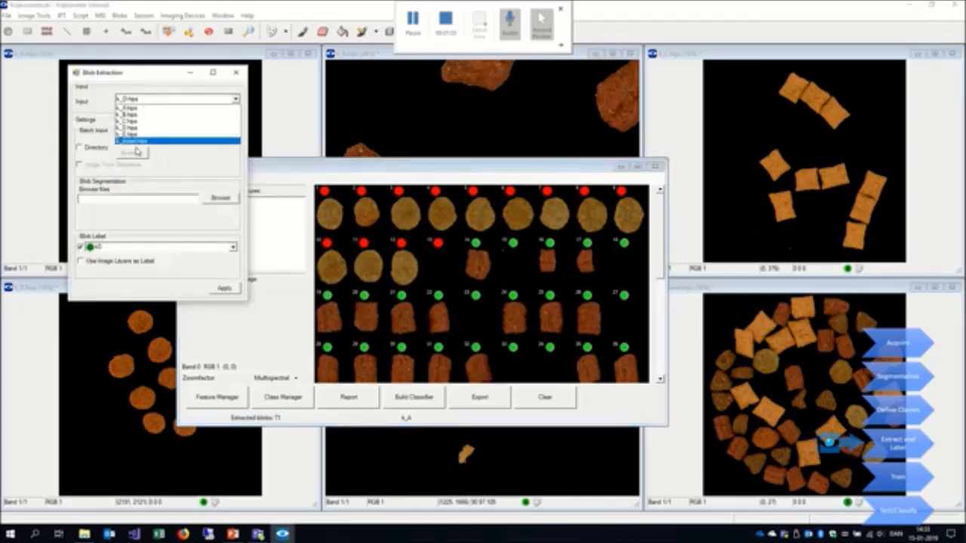
{"action": "left_click", "coordinate": [130, 140]}
{"action": "left_click", "coordinate": [128, 249]}
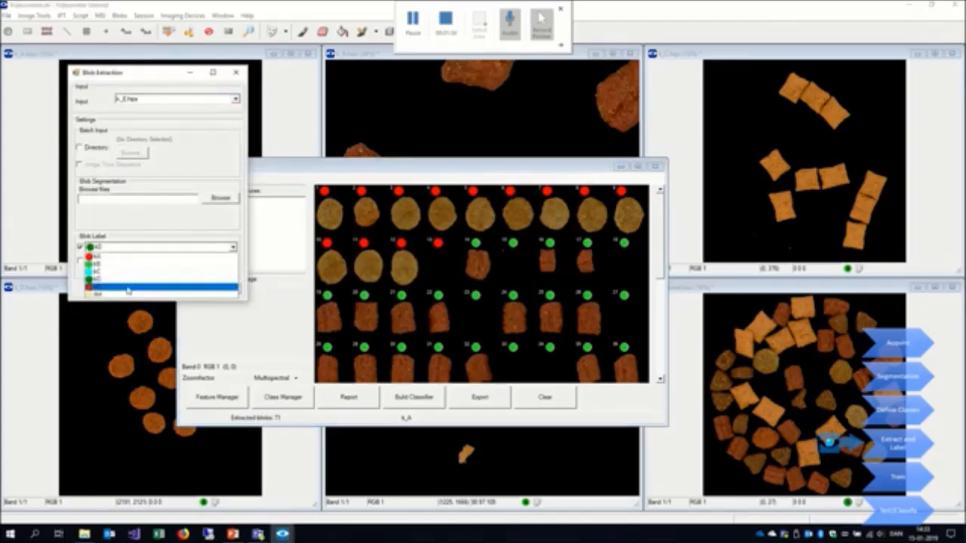
{"action": "left_click", "coordinate": [129, 284]}
{"action": "left_click", "coordinate": [229, 293]}
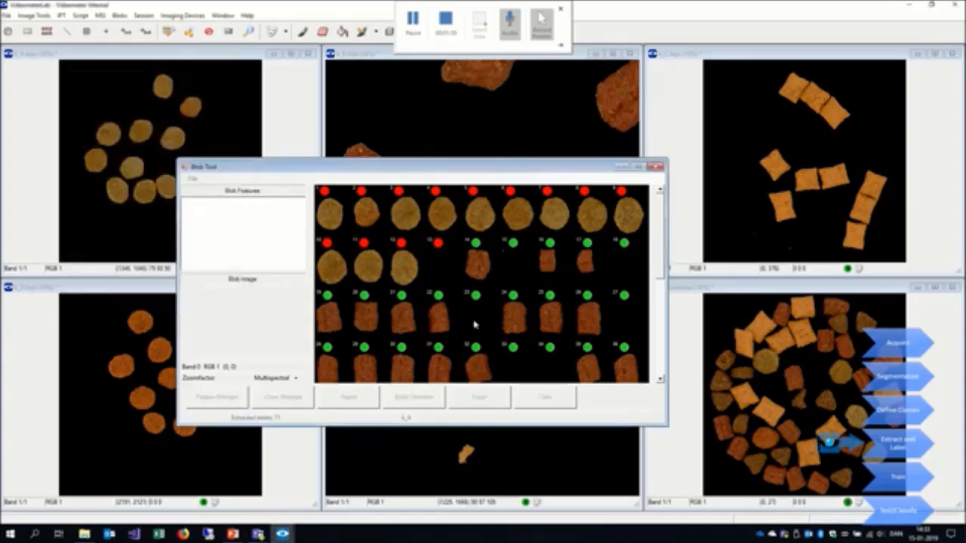
- Sort the extracted blobs by area (mm2) in ascending order
{"action": "left_click_drag", "start_coordinate": [661, 236], "coordinate": [671, 218]}
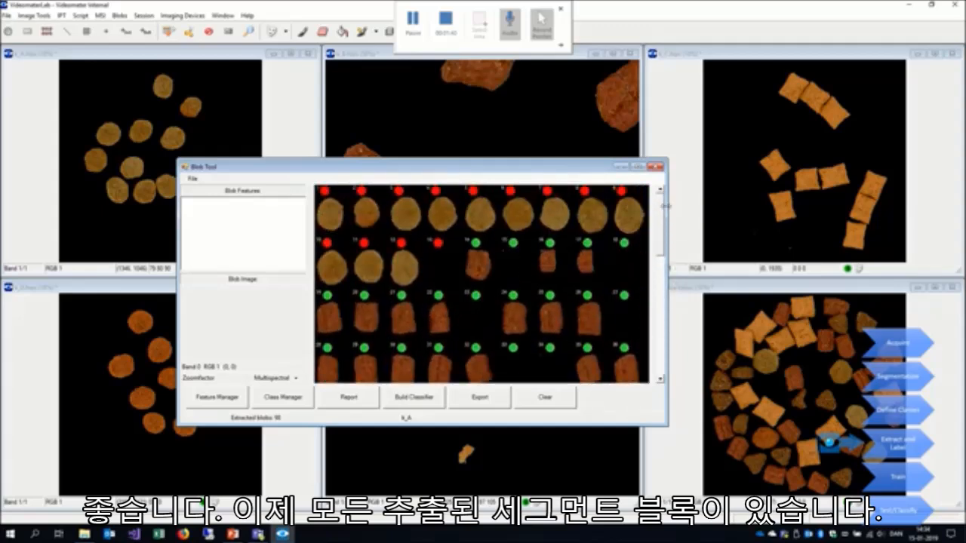
{"action": "right_click", "coordinate": [474, 218]}
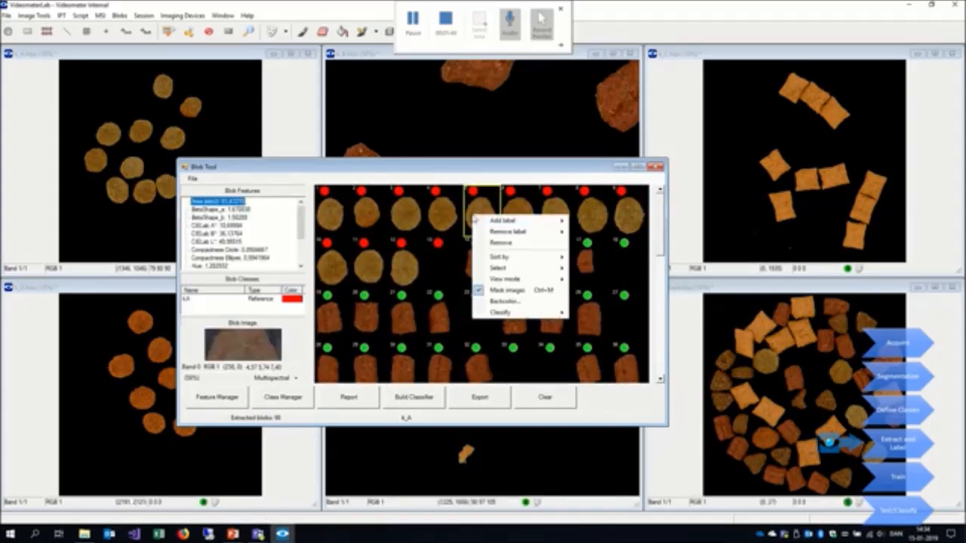
{"action": "mouse_move", "coordinate": [510, 262]}
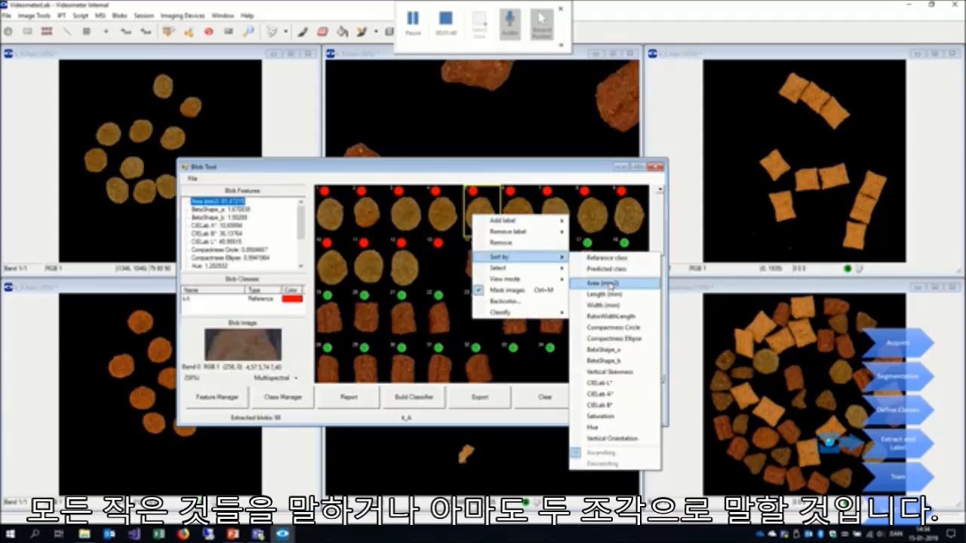
{"action": "left_click", "coordinate": [599, 283]}
- Select the run of smallest blobs, up to the last tiny speck before the real kibble pieces, and remove all their labels
{"action": "left_click", "coordinate": [329, 207]}
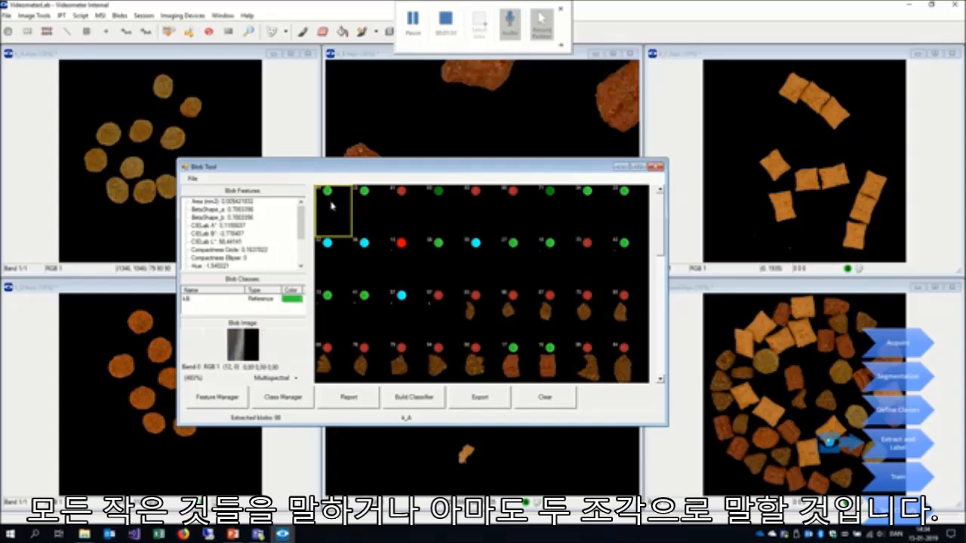
{"action": "left_click", "coordinate": [435, 316], "text": "shift"}
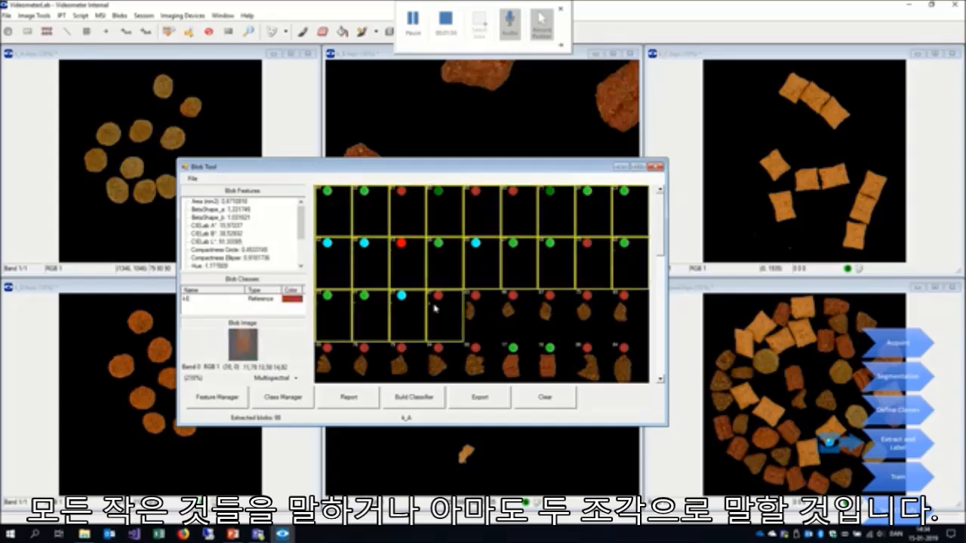
{"action": "right_click", "coordinate": [435, 307]}
{"action": "mouse_move", "coordinate": [513, 322]}
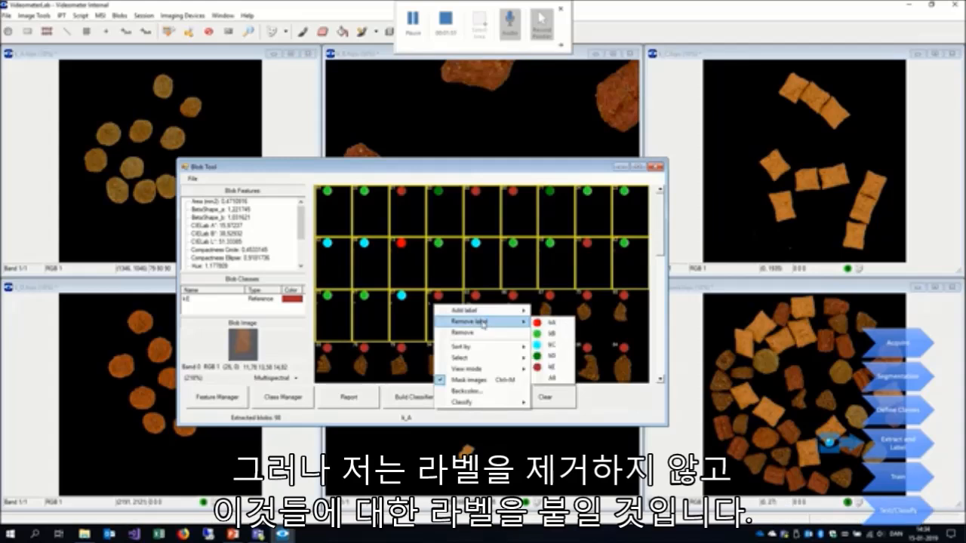
{"action": "left_click", "coordinate": [565, 381]}
- Add the dirt label to the selected small specks
{"action": "right_click", "coordinate": [439, 305]}
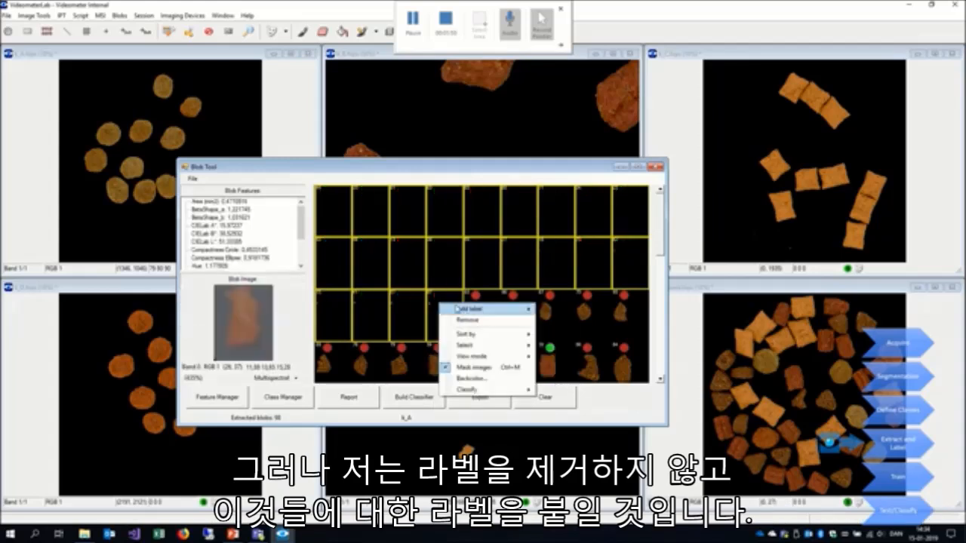
{"action": "mouse_move", "coordinate": [463, 309]}
{"action": "left_click", "coordinate": [565, 368]}
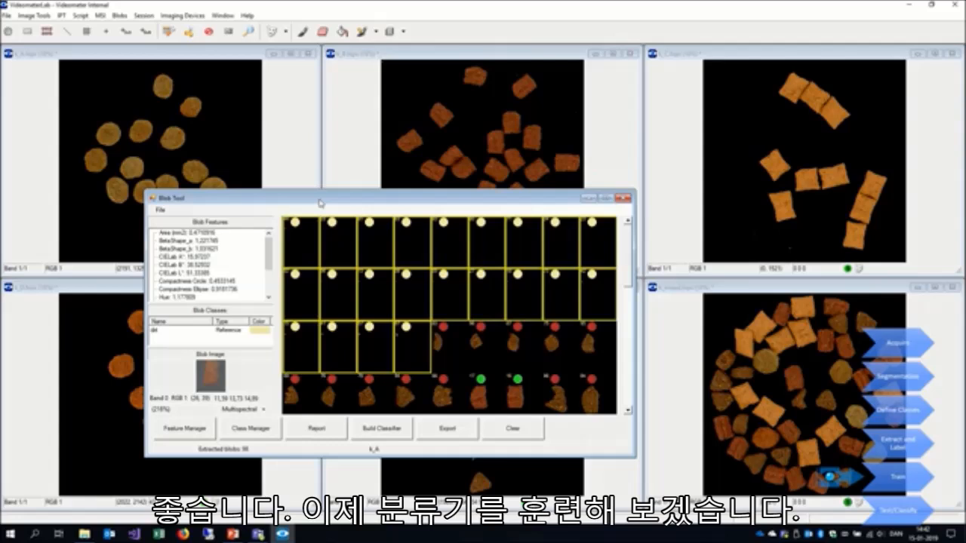
- Select all blobs from the first to the last and build a classifier from them
{"action": "left_click", "coordinate": [288, 242]}
{"action": "left_click_drag", "start_coordinate": [628, 248], "coordinate": [636, 401]}
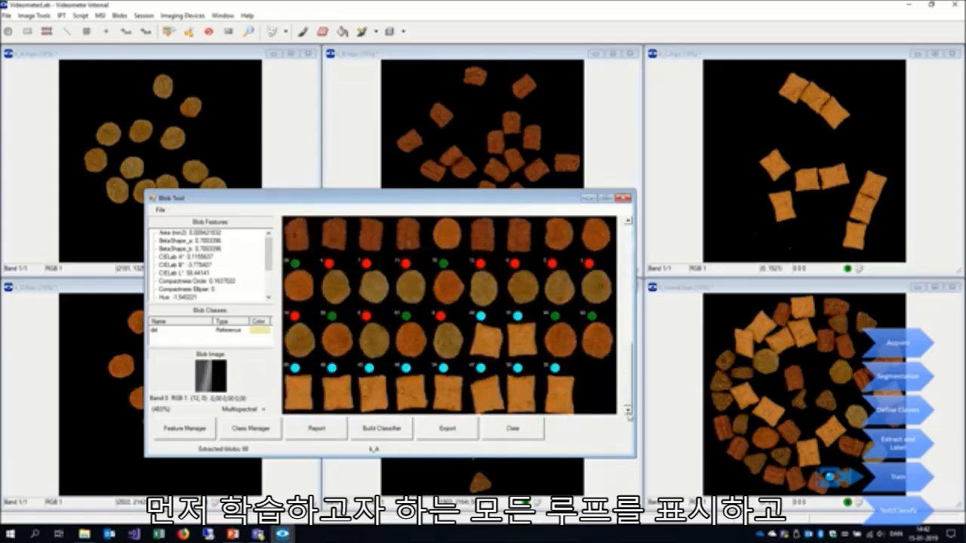
{"action": "left_click", "coordinate": [570, 399], "text": "shift"}
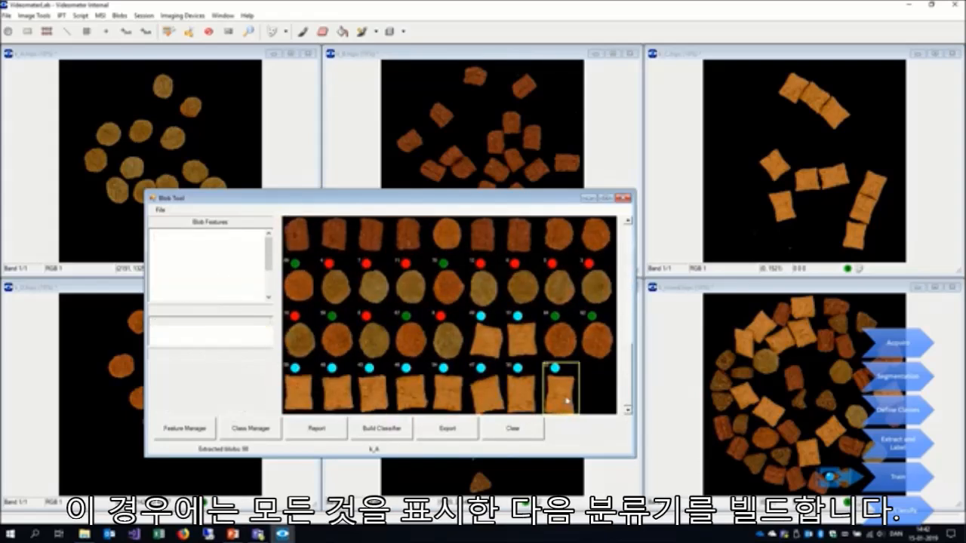
{"action": "left_click_drag", "start_coordinate": [627, 389], "coordinate": [630, 232]}
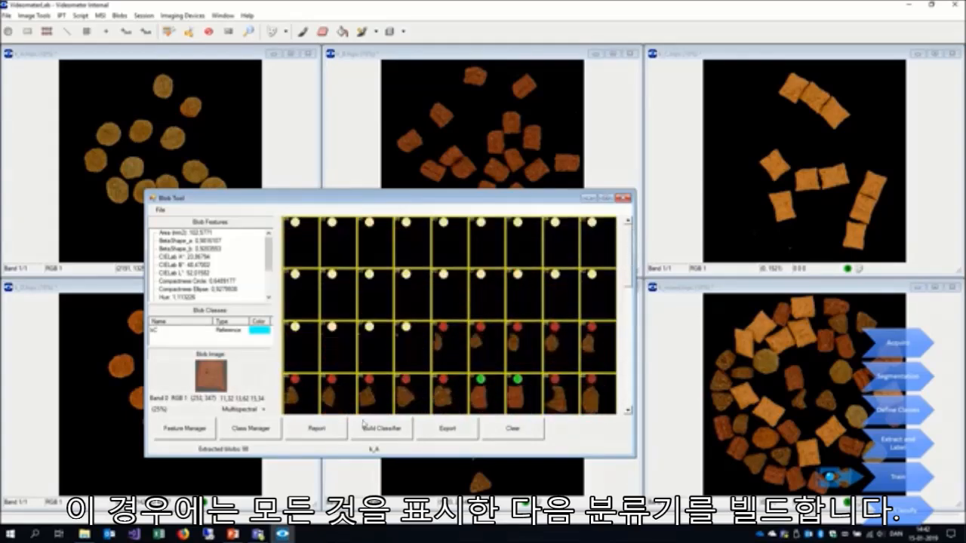
{"action": "left_click", "coordinate": [380, 429]}
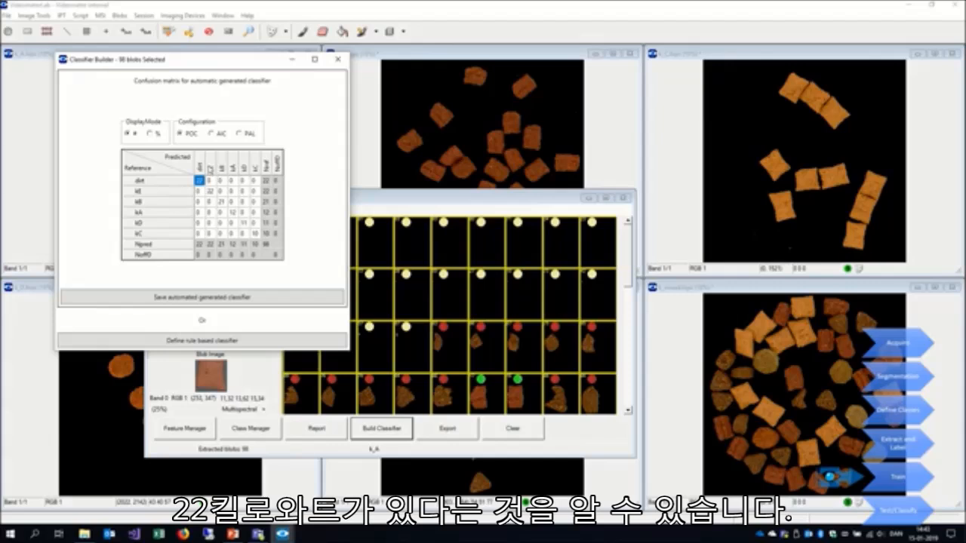
- Save the automatically generated classifier as kibble in the PredictionModels folder
{"action": "left_click", "coordinate": [228, 295]}
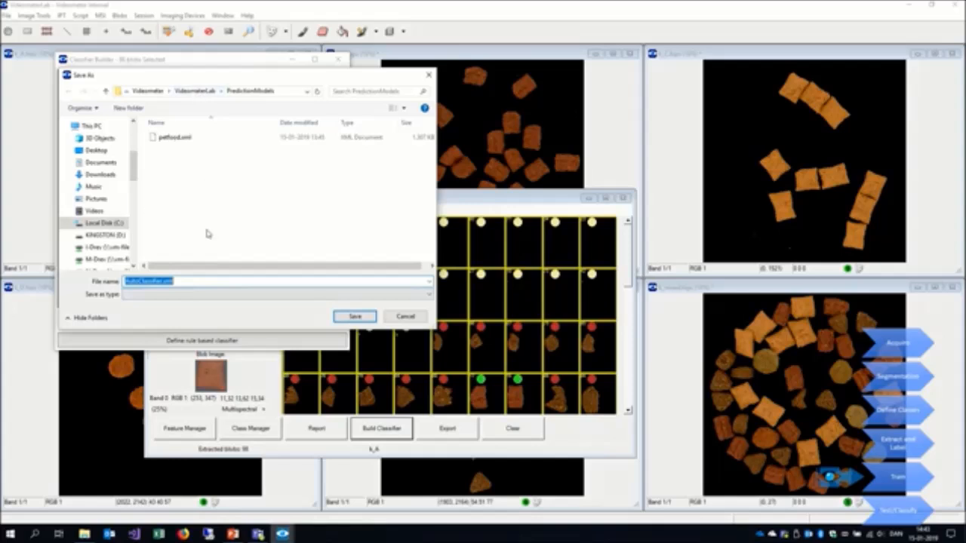
{"action": "type", "text": "HS"}
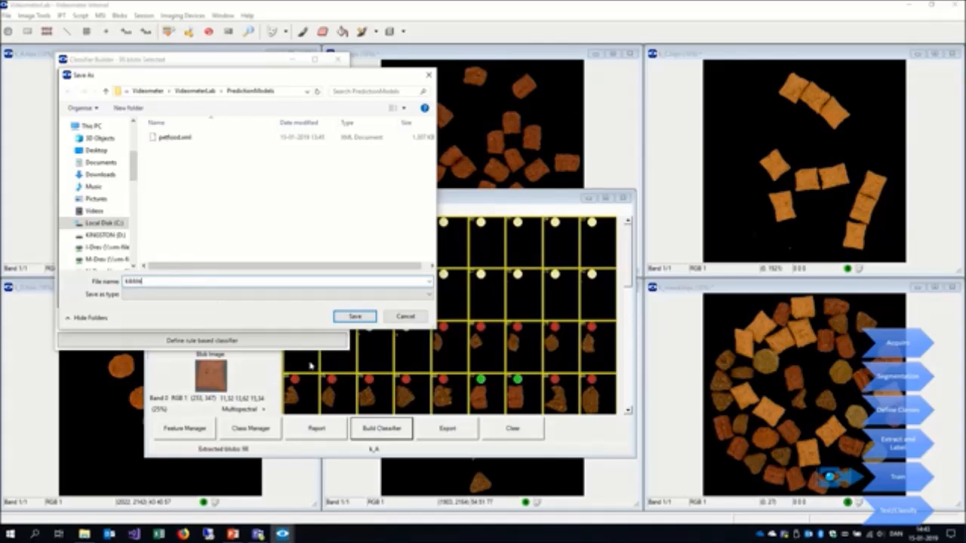
{"action": "left_click", "coordinate": [354, 317]}
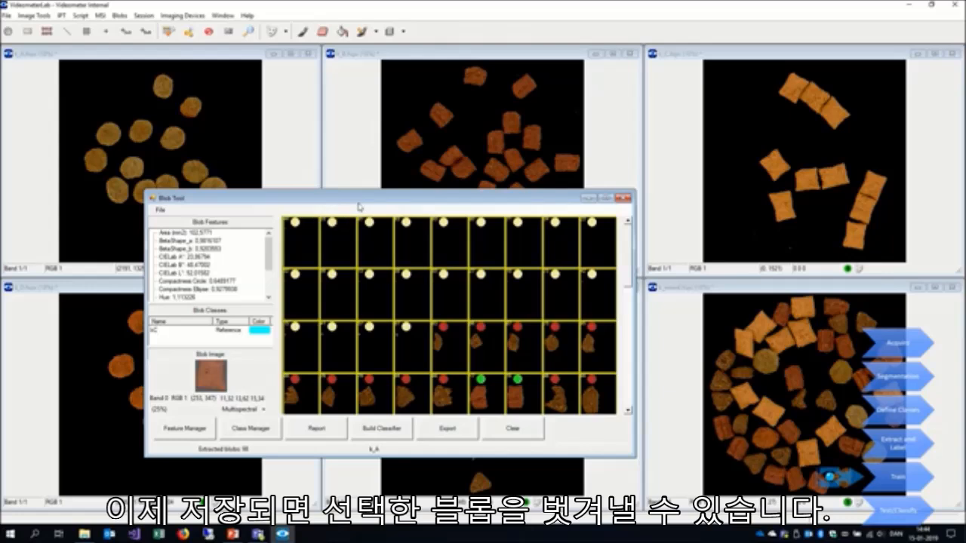
- Clear all extracted blobs and extract the blobs from the k_mixed image without a blob label
{"action": "left_click", "coordinate": [504, 435]}
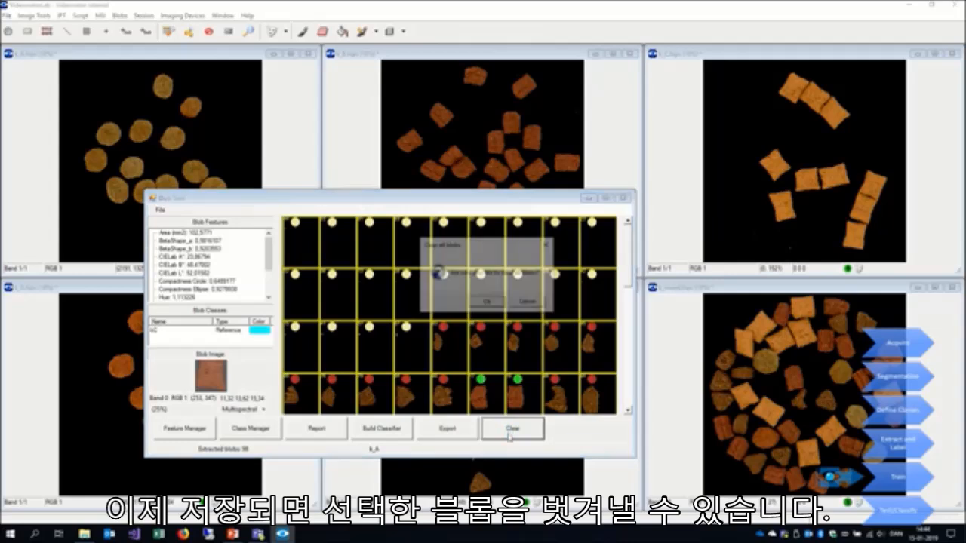
{"action": "left_click", "coordinate": [491, 303]}
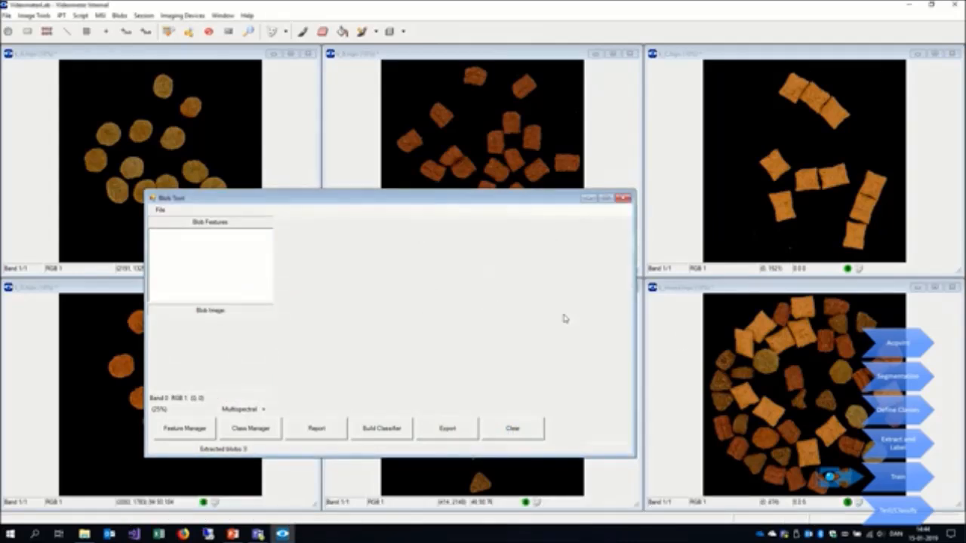
{"action": "left_click", "coordinate": [157, 210]}
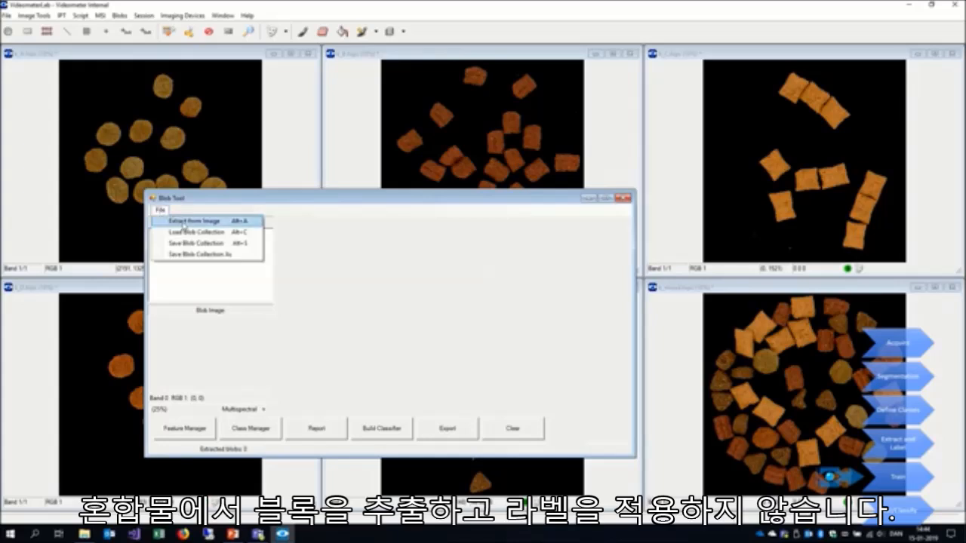
{"action": "left_click", "coordinate": [185, 222]}
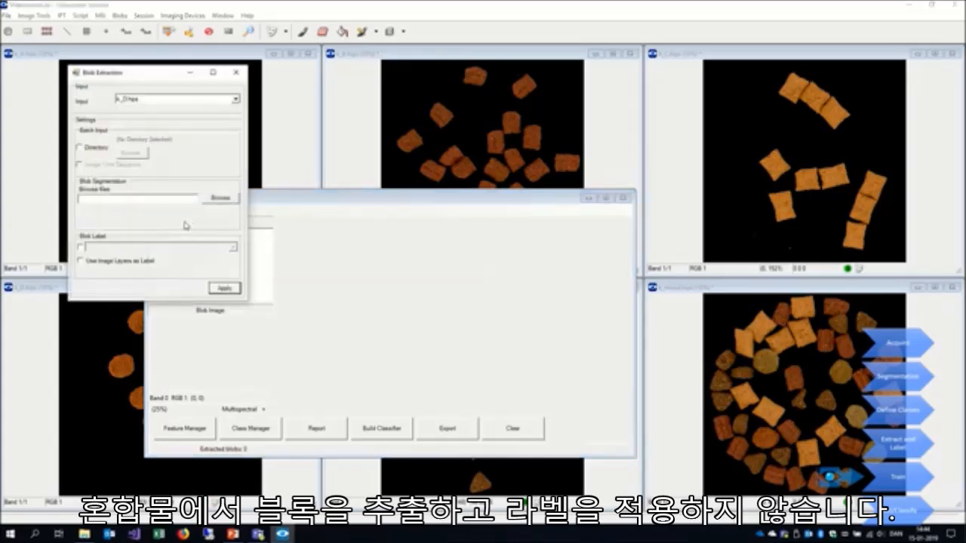
{"action": "left_click", "coordinate": [183, 99]}
{"action": "left_click", "coordinate": [144, 141]}
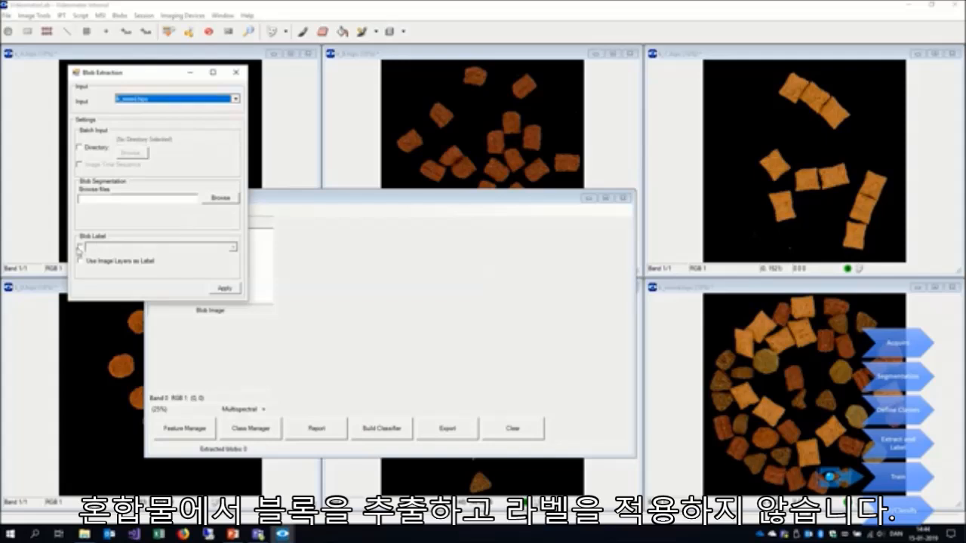
{"action": "left_click", "coordinate": [225, 288]}
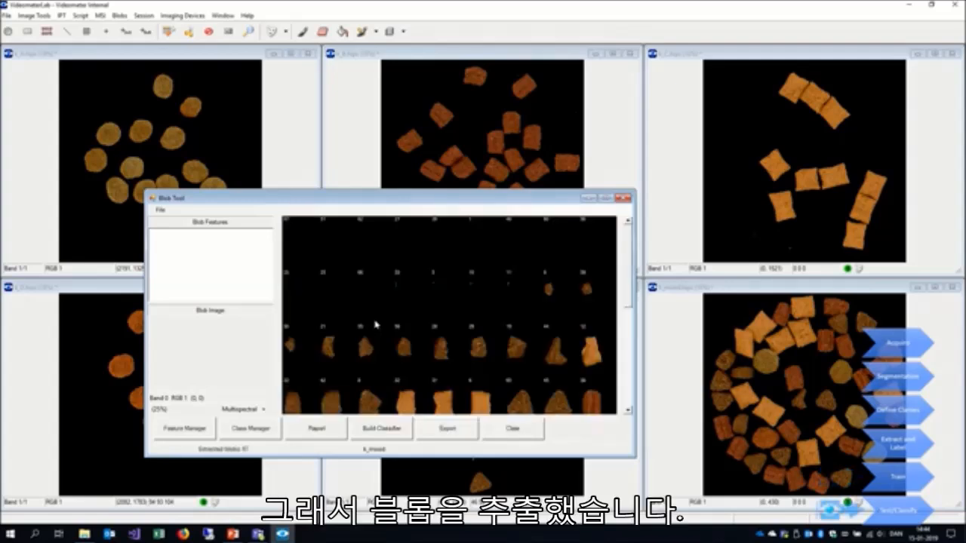
- Classify the blobs from the mixed image with the kibble classifier
{"action": "right_click", "coordinate": [339, 281]}
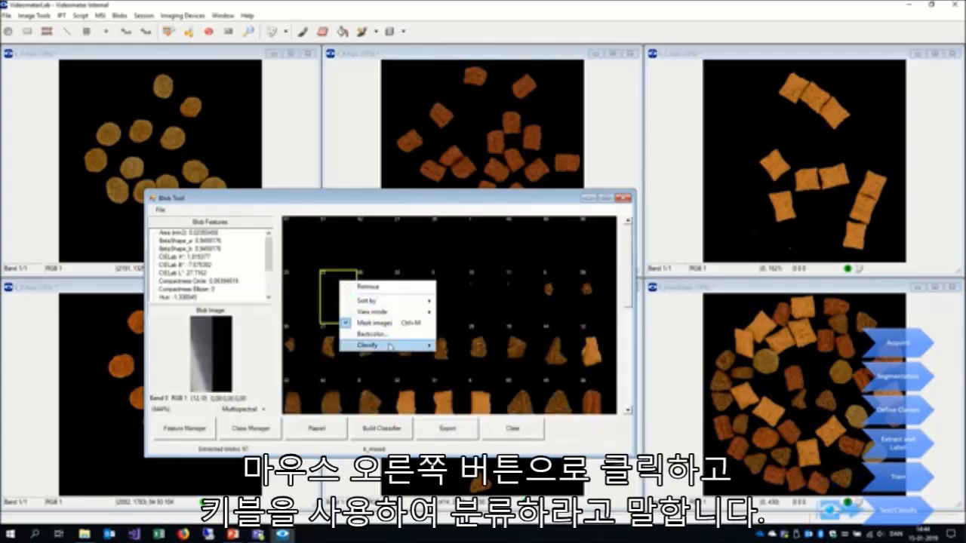
{"action": "mouse_move", "coordinate": [391, 345]}
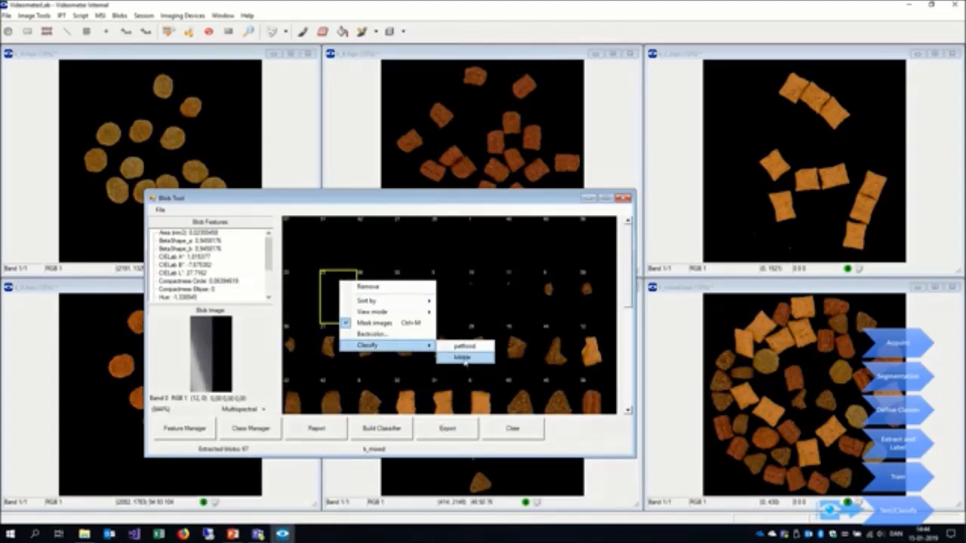
{"action": "left_click", "coordinate": [463, 357]}
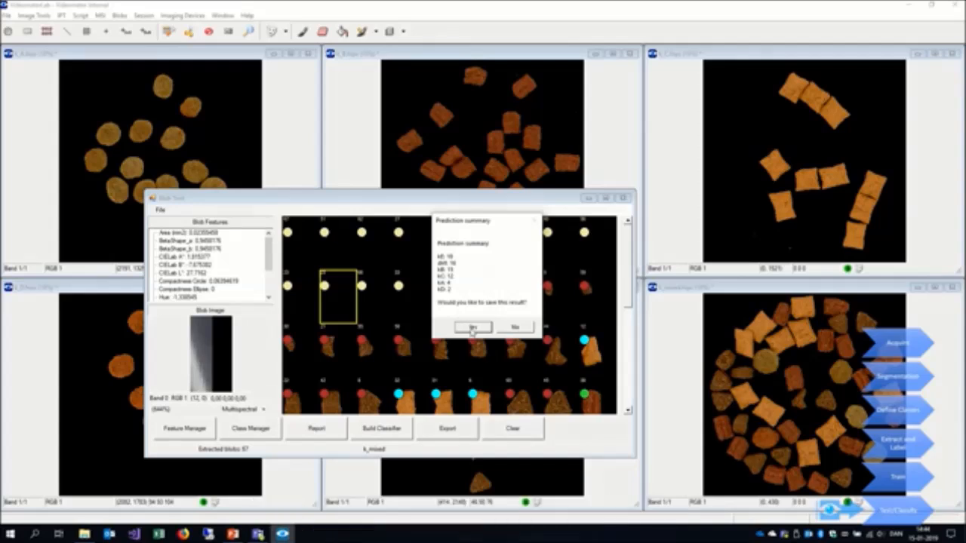
- Save the prediction result as an Excel file named report in the classification-builder folder on the Desktop
{"action": "left_click", "coordinate": [472, 328]}
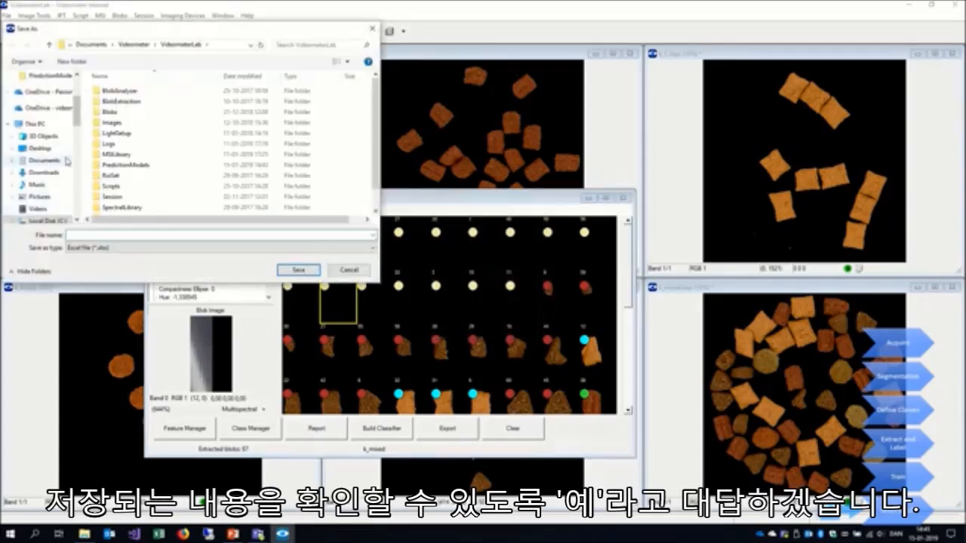
{"action": "left_click", "coordinate": [40, 148]}
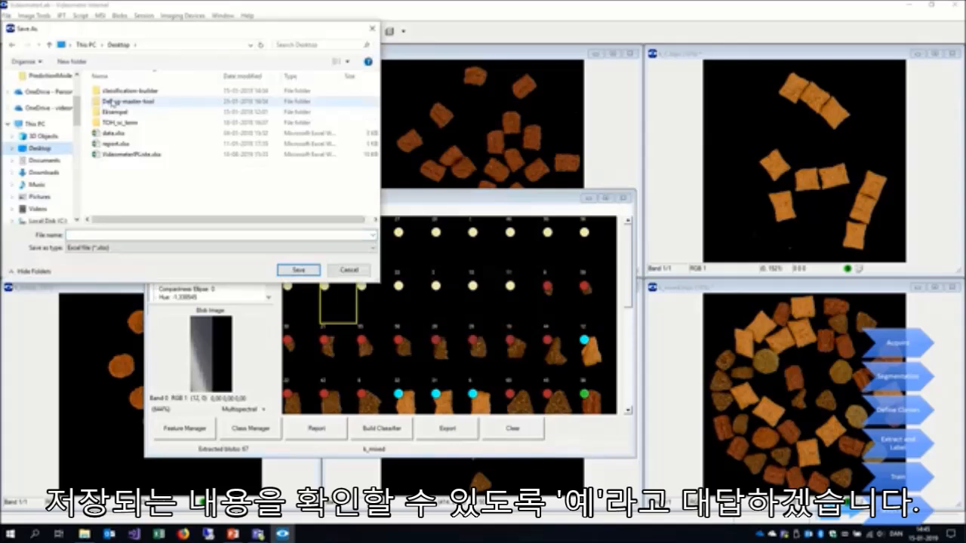
{"action": "double_click", "coordinate": [108, 92]}
{"action": "left_click", "coordinate": [94, 235]}
{"action": "type", "text": "report"}
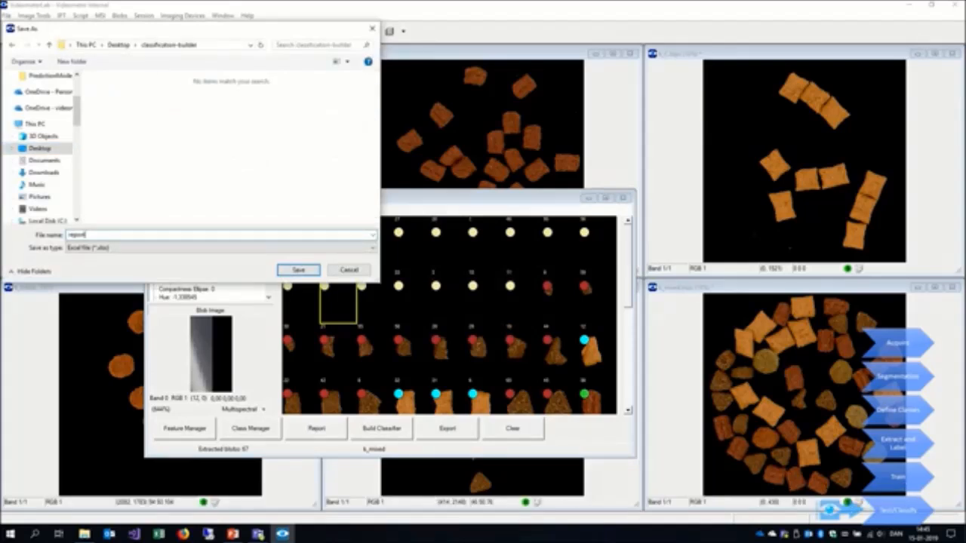
{"action": "key", "text": "Return"}
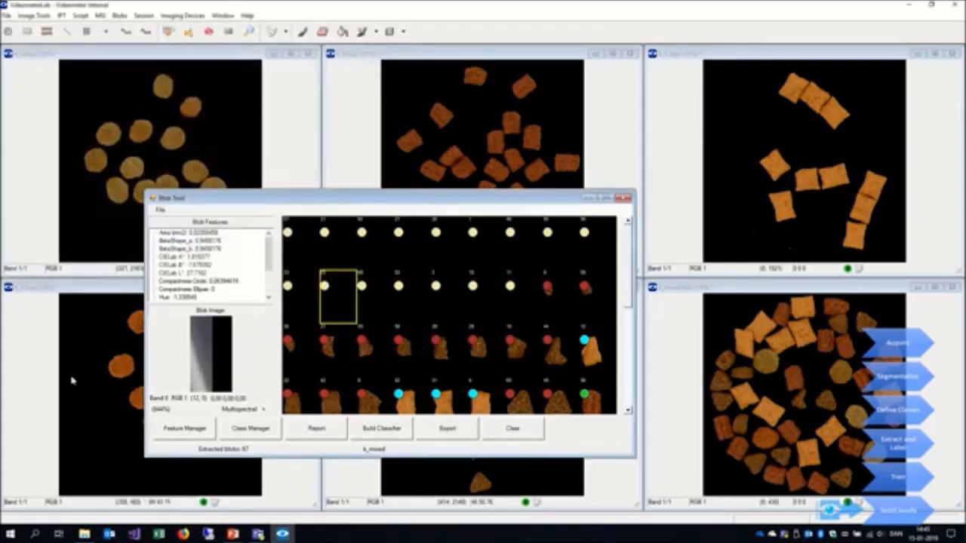
- Open report.xlsx from the classification-builder folder in Excel and examine the class statistics, especially the dirt row
{"action": "left_click", "coordinate": [85, 534]}
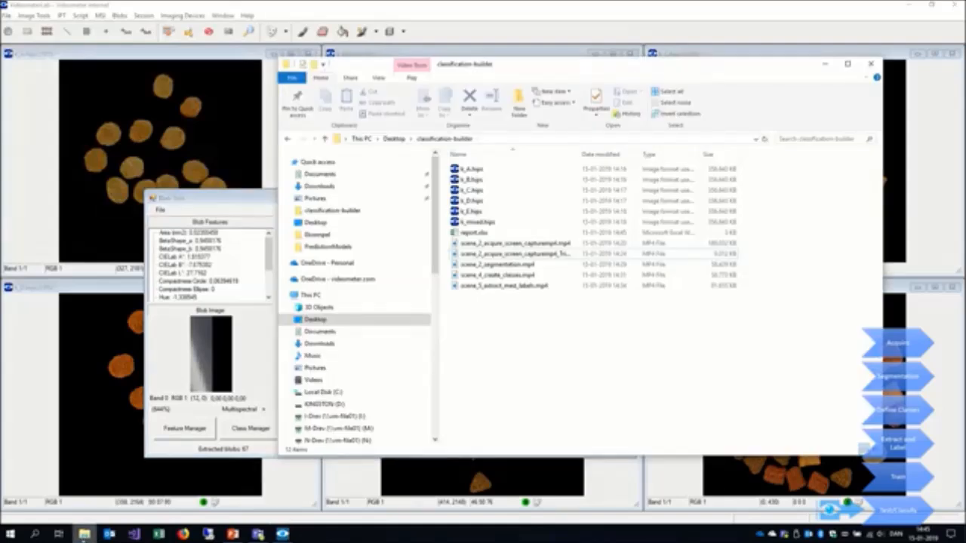
{"action": "left_click", "coordinate": [475, 233]}
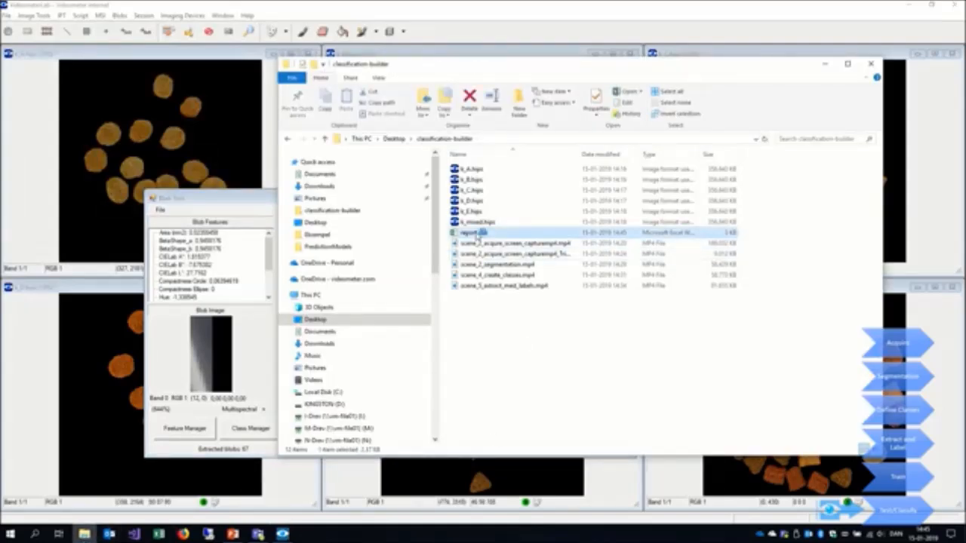
{"action": "double_click", "coordinate": [477, 234]}
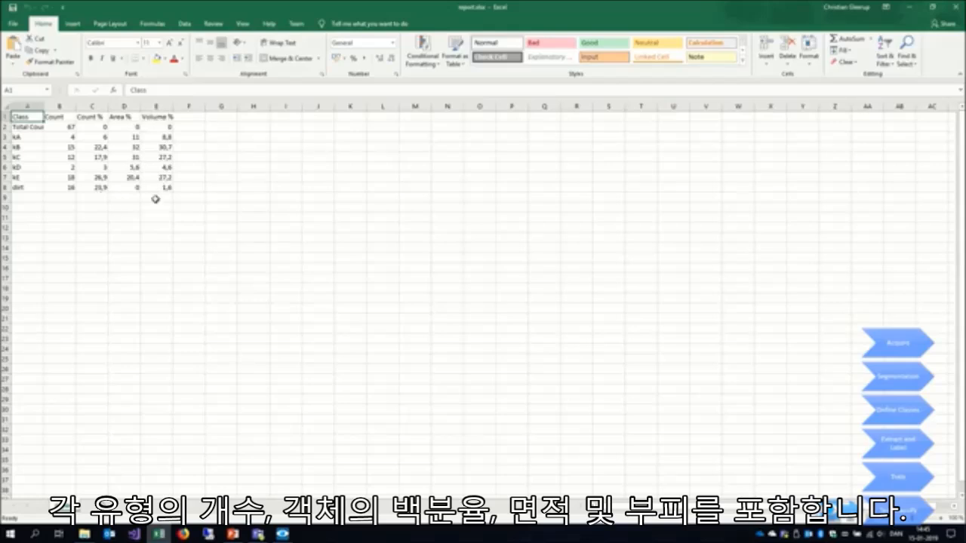
{"action": "left_click", "coordinate": [6, 187]}
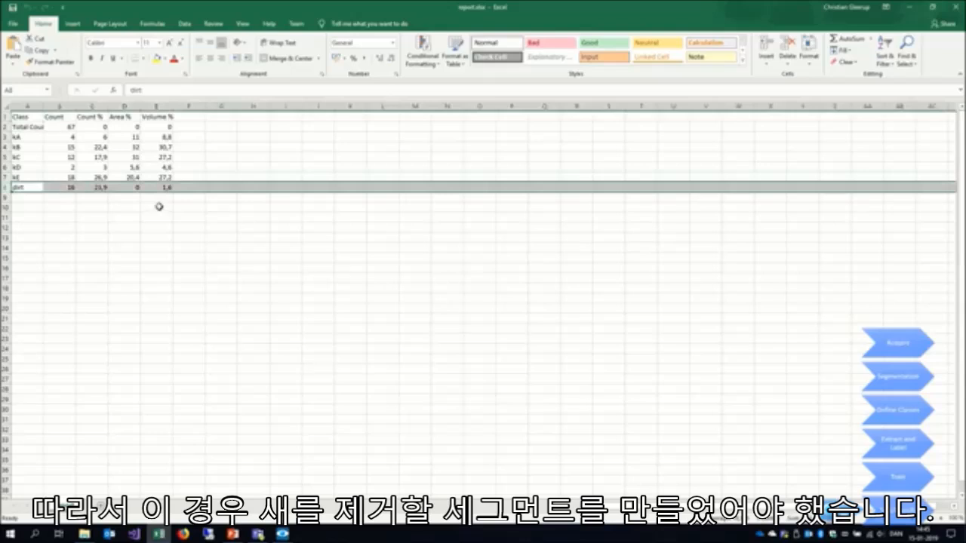
{"action": "left_click", "coordinate": [29, 217]}
{"action": "left_click", "coordinate": [30, 188]}
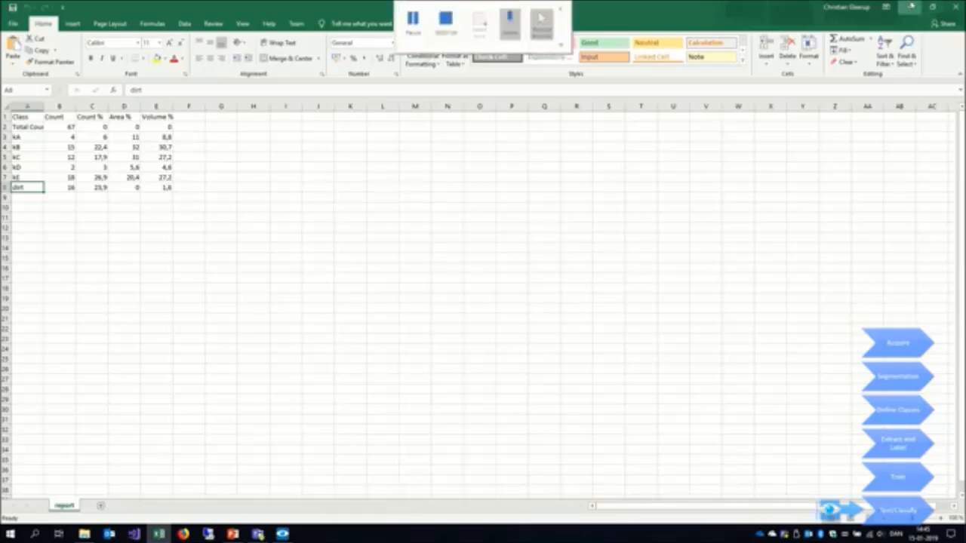
- Return to the Blob Tool in VideometerLab, maximize it and sort the mixed-image blobs by predicted class
{"action": "left_click", "coordinate": [910, 6]}
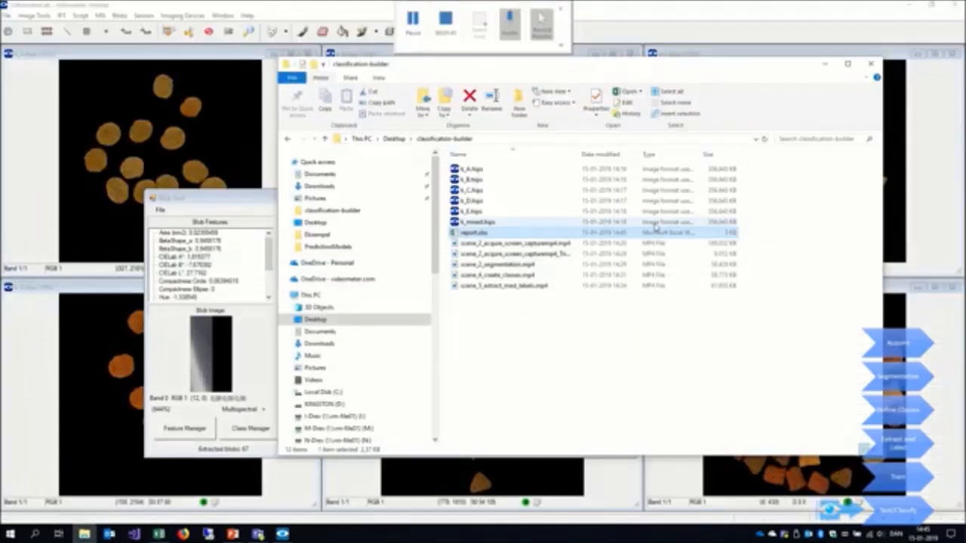
{"action": "left_click", "coordinate": [183, 202]}
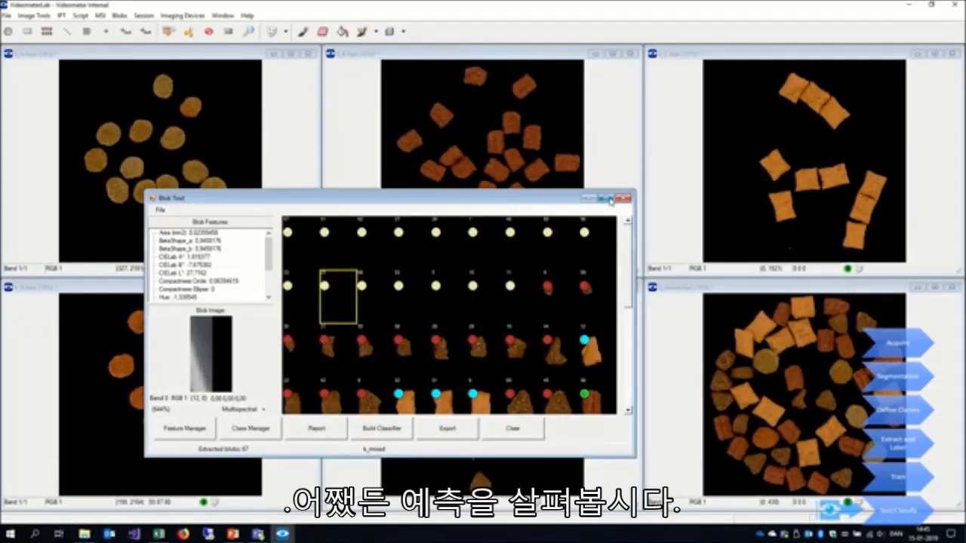
{"action": "left_click", "coordinate": [610, 199]}
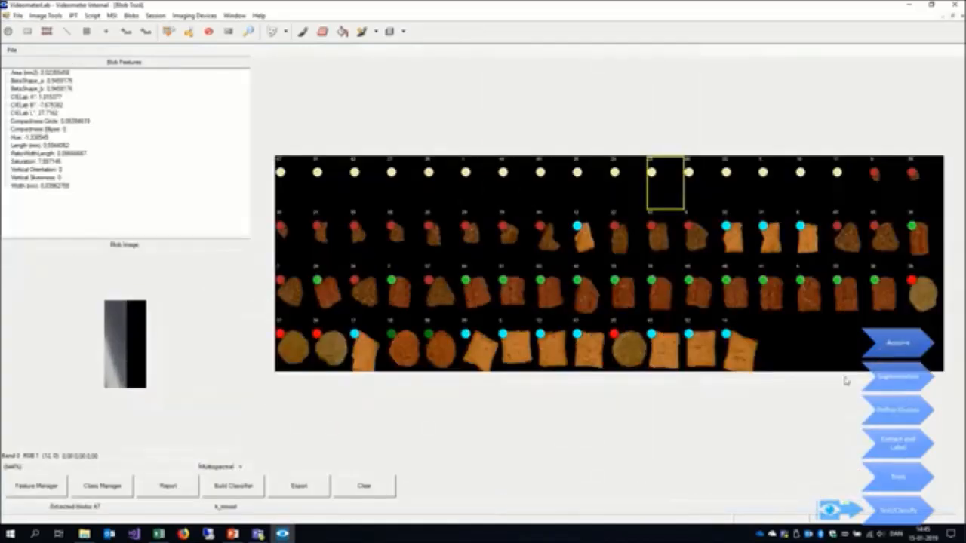
{"action": "right_click", "coordinate": [817, 353]}
{"action": "mouse_move", "coordinate": [843, 360]}
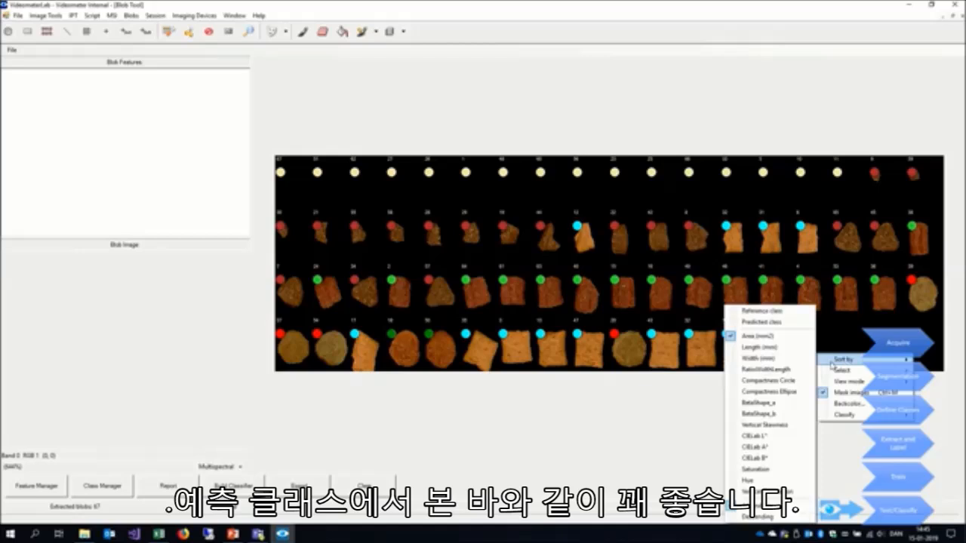
{"action": "left_click", "coordinate": [762, 322]}
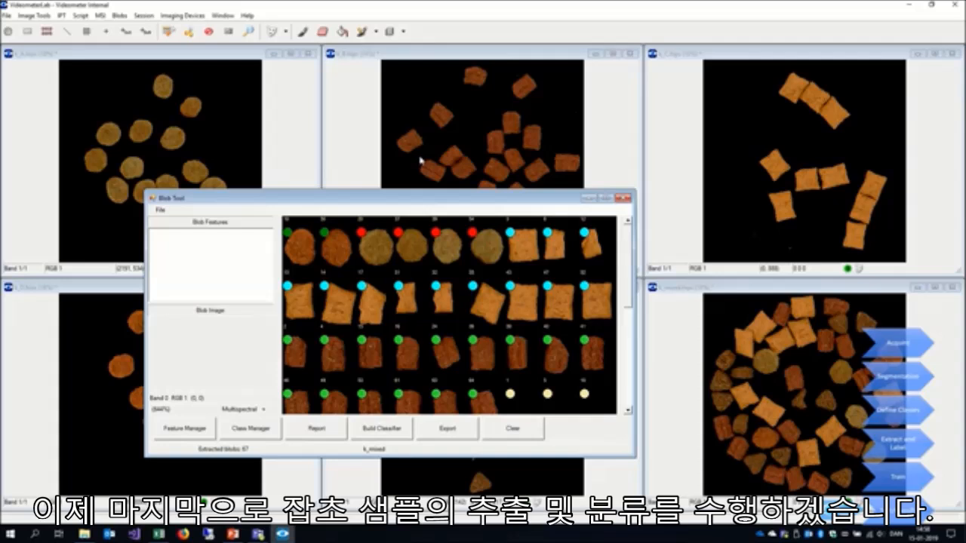
- Clear all kibble blobs, close the Blob Tool and close all kibble images without saving them
{"action": "left_click", "coordinate": [516, 432]}
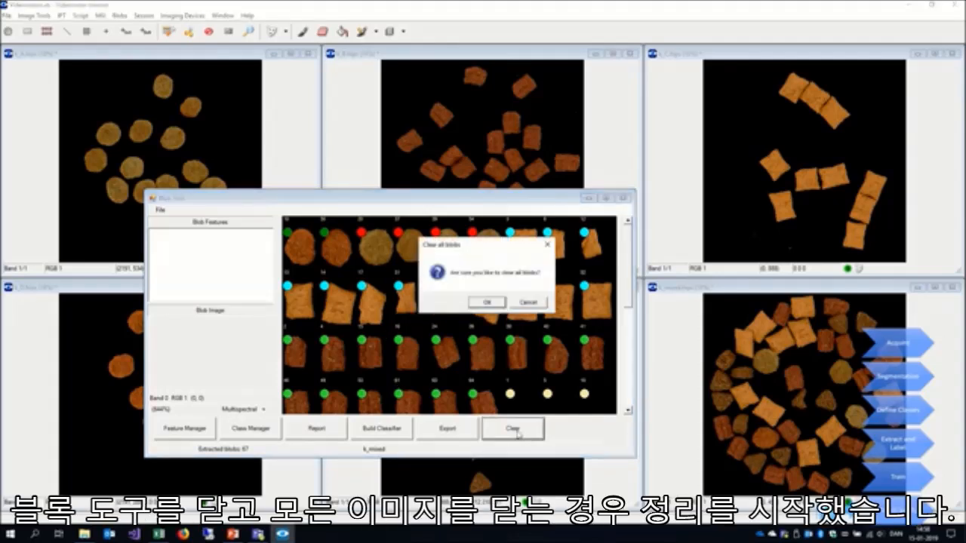
{"action": "left_click", "coordinate": [487, 302]}
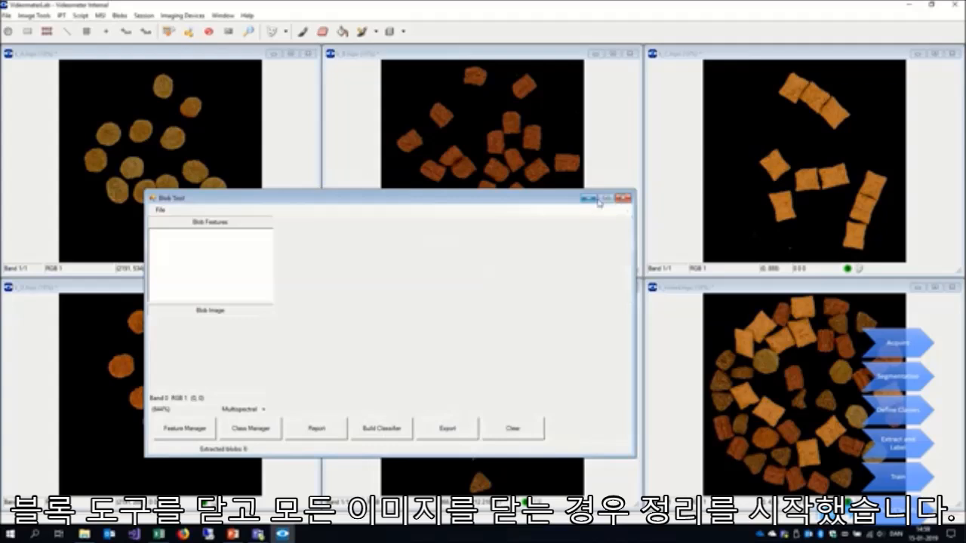
{"action": "left_click", "coordinate": [623, 198]}
{"action": "left_click", "coordinate": [532, 317]}
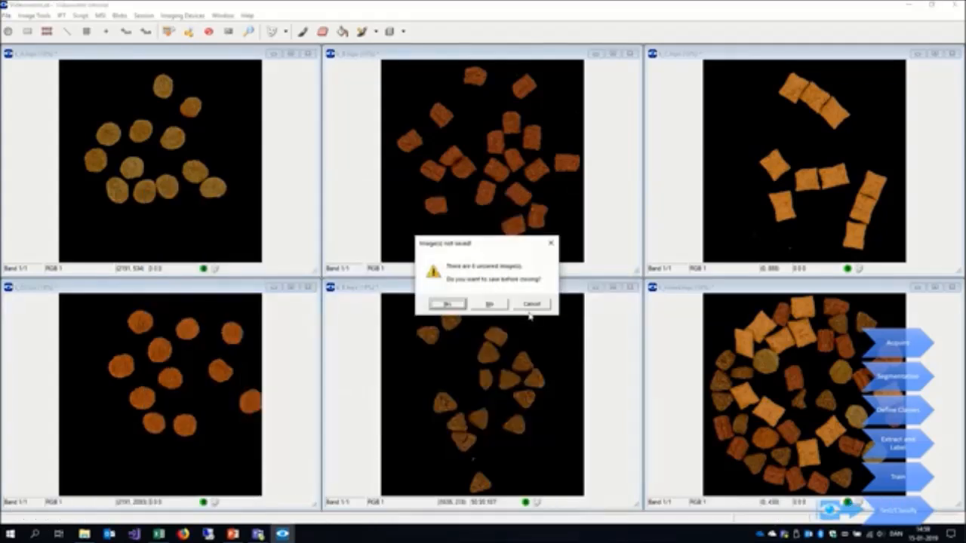
{"action": "left_click", "coordinate": [489, 305]}
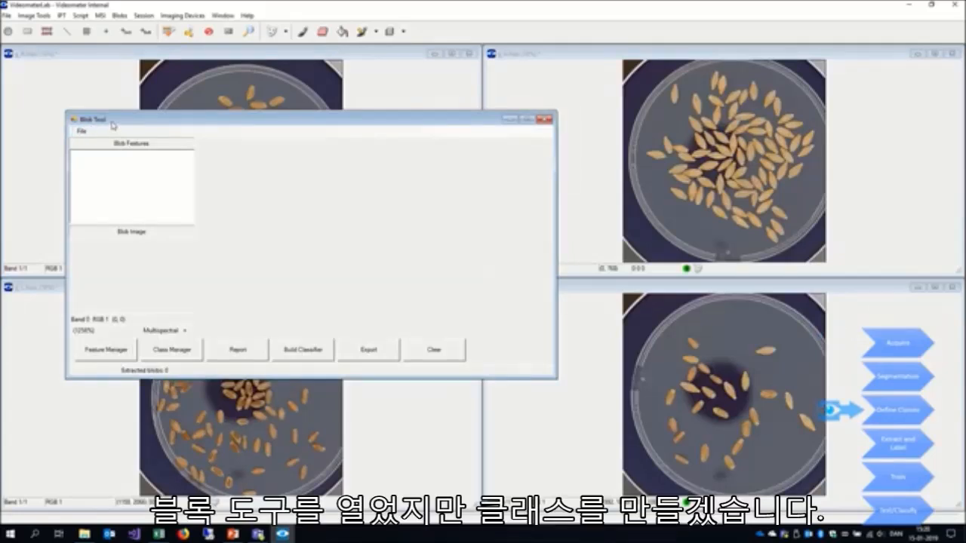
- Open the class manager for the new grain blobs and add a class named gA
{"action": "left_click", "coordinate": [173, 348]}
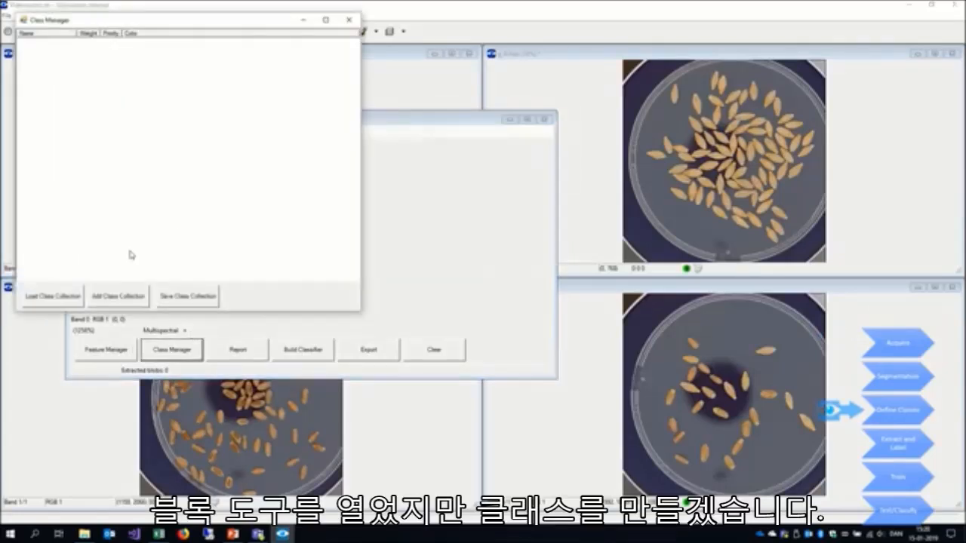
{"action": "right_click", "coordinate": [94, 163]}
{"action": "left_click", "coordinate": [106, 166]}
{"action": "type", "text": "dh"}
{"action": "left_click", "coordinate": [224, 213]}
- Add two more grain classes named gB and gC and close the class manager
{"action": "right_click", "coordinate": [167, 176]}
{"action": "left_click", "coordinate": [181, 181]}
{"action": "type", "text": "gB"}
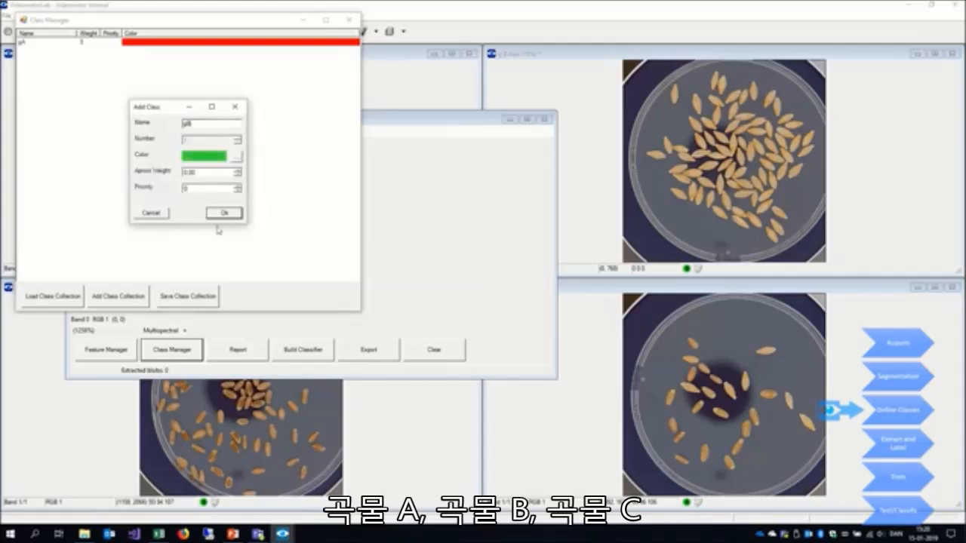
{"action": "left_click", "coordinate": [220, 214]}
{"action": "right_click", "coordinate": [194, 196]}
{"action": "left_click", "coordinate": [214, 200]}
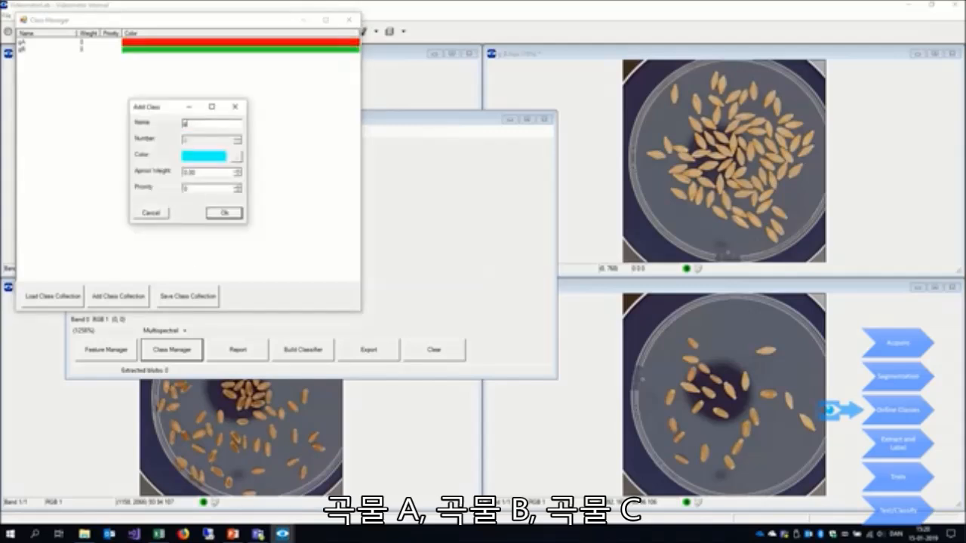
{"action": "left_click", "coordinate": [224, 214]}
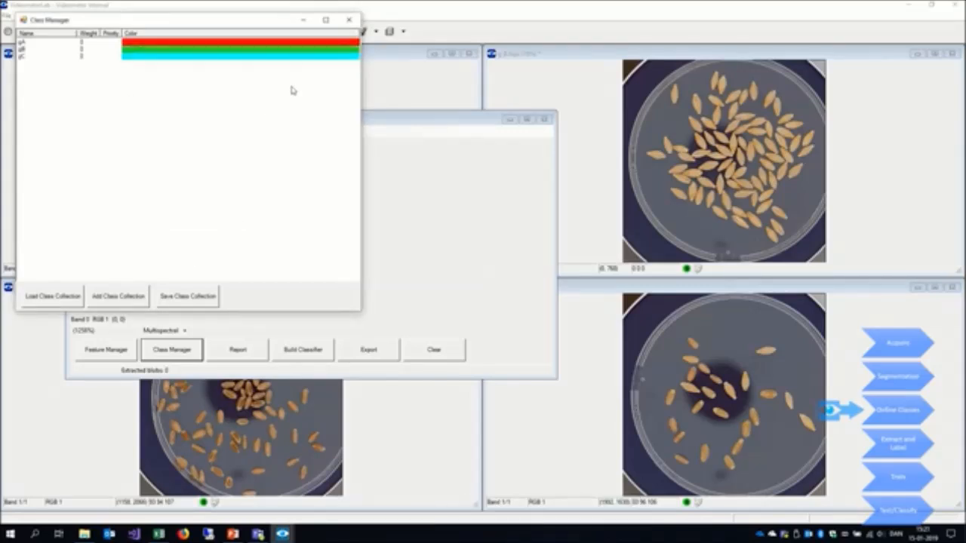
{"action": "left_click", "coordinate": [349, 20]}
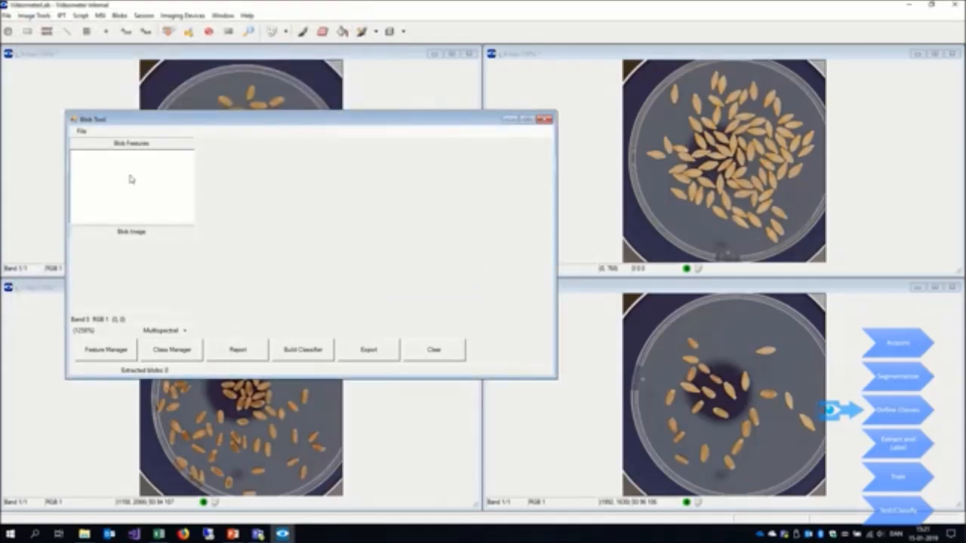
- Extract the blobs from the g_A image using the grain.msisegmentation file and label them as class gA
{"action": "left_click", "coordinate": [82, 132]}
{"action": "left_click", "coordinate": [87, 142]}
{"action": "left_click", "coordinate": [138, 101]}
{"action": "left_click", "coordinate": [140, 108]}
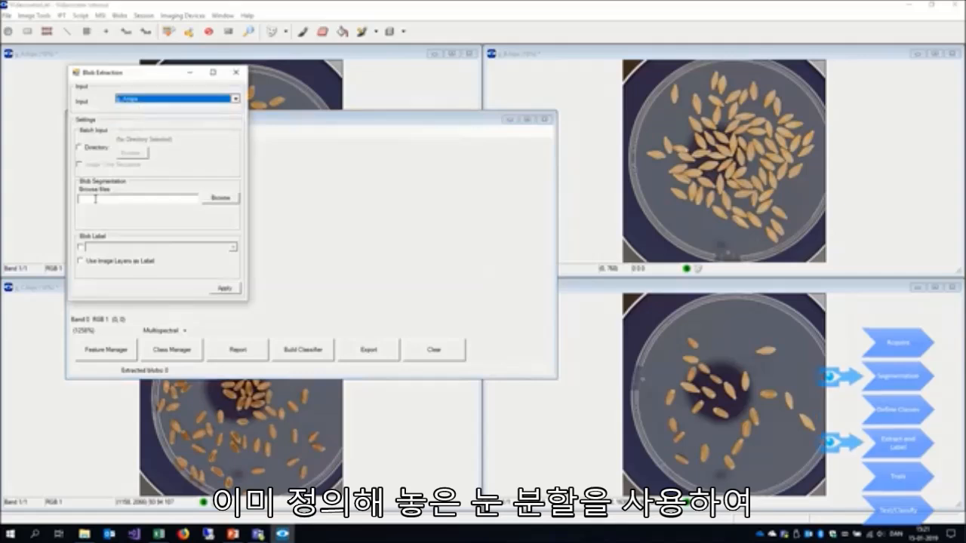
{"action": "left_click", "coordinate": [219, 198]}
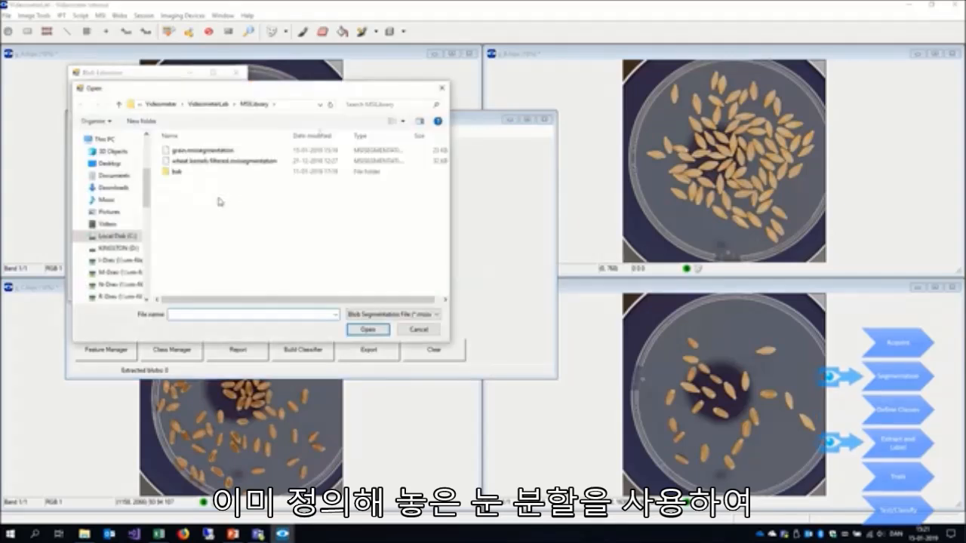
{"action": "left_click", "coordinate": [210, 150]}
{"action": "double_click", "coordinate": [211, 151]}
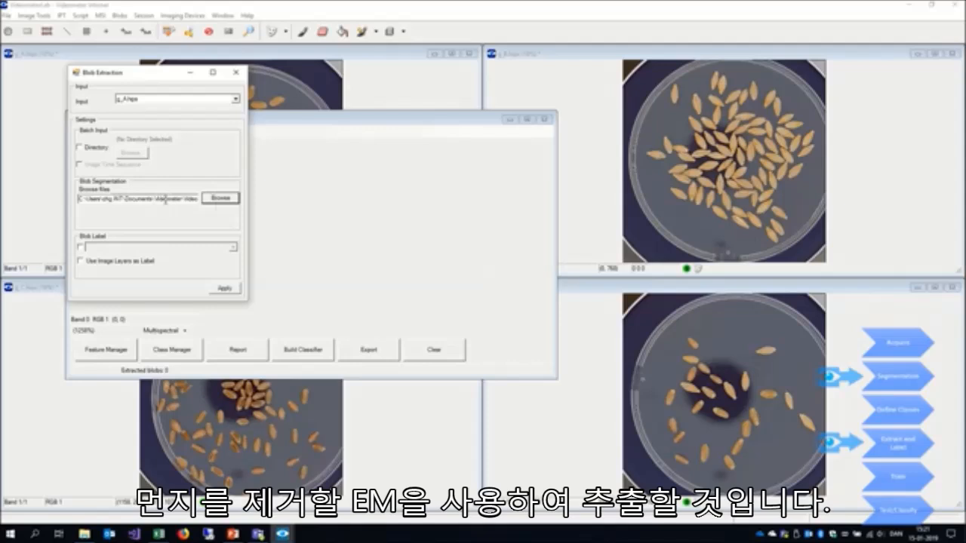
{"action": "left_click", "coordinate": [80, 246]}
{"action": "left_click", "coordinate": [106, 247]}
{"action": "left_click", "coordinate": [106, 258]}
{"action": "left_click", "coordinate": [224, 288]}
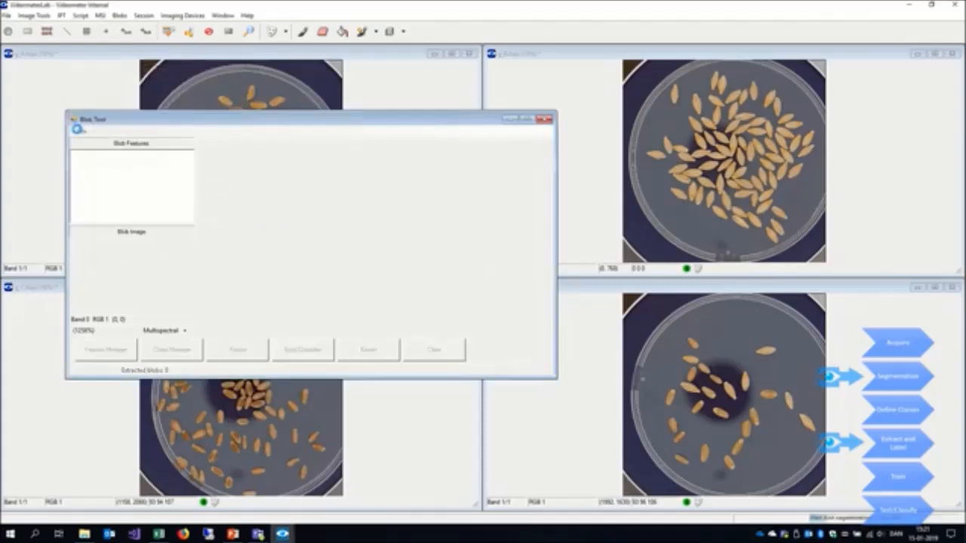
- Extract the blobs from the g_B image with the same segmentation and label them as class gB
{"action": "left_click", "coordinate": [83, 132]}
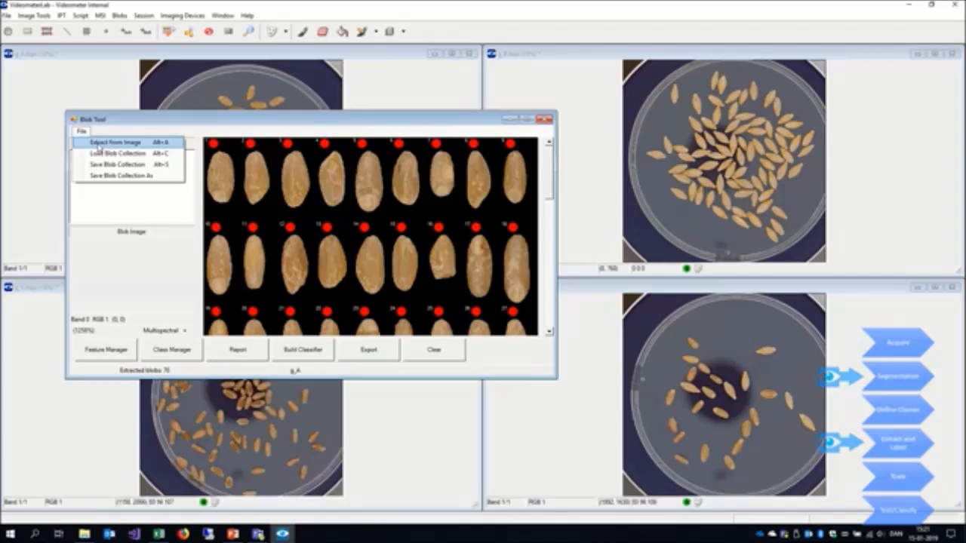
{"action": "left_click", "coordinate": [99, 142]}
{"action": "left_click", "coordinate": [142, 113]}
{"action": "left_click", "coordinate": [139, 128]}
{"action": "left_click", "coordinate": [136, 261]}
{"action": "left_click", "coordinate": [136, 276]}
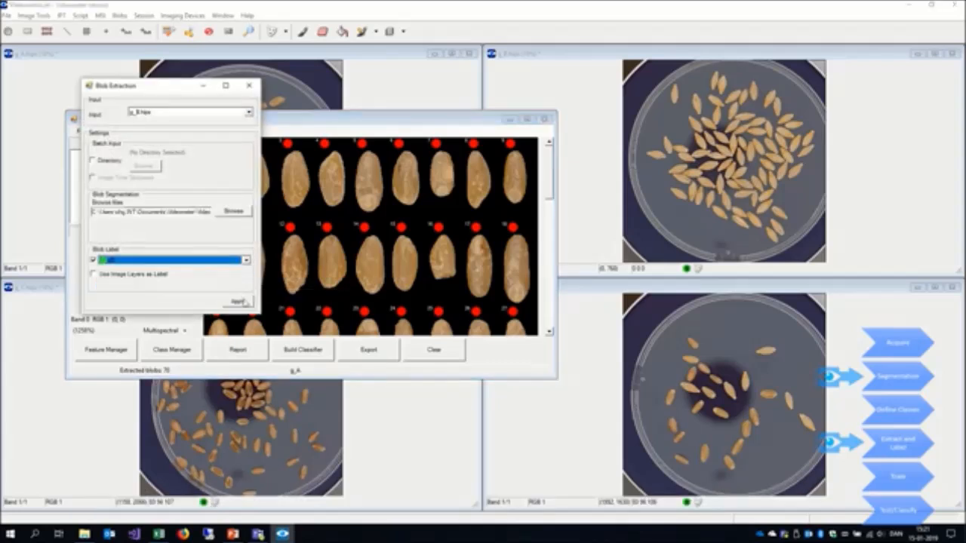
{"action": "left_click", "coordinate": [238, 301]}
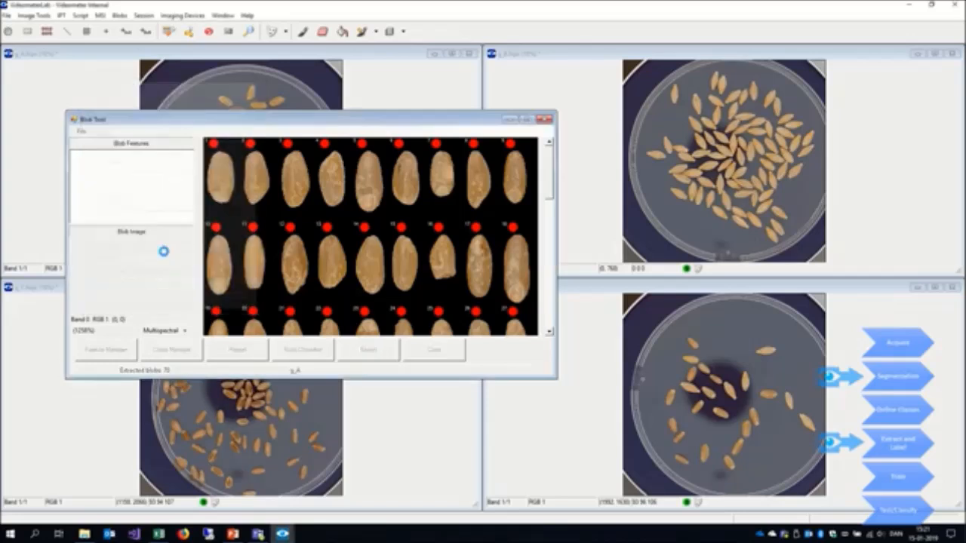
- Extract the blobs from the g_C image with the same segmentation and label them as class gC
{"action": "left_click", "coordinate": [81, 132]}
{"action": "left_click", "coordinate": [113, 142]}
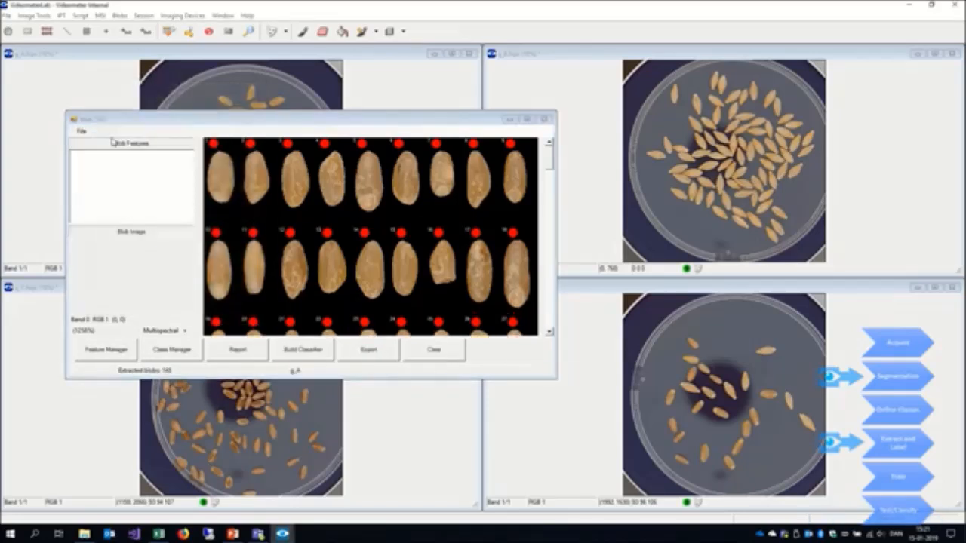
{"action": "left_click", "coordinate": [155, 126]}
{"action": "left_click", "coordinate": [156, 154]}
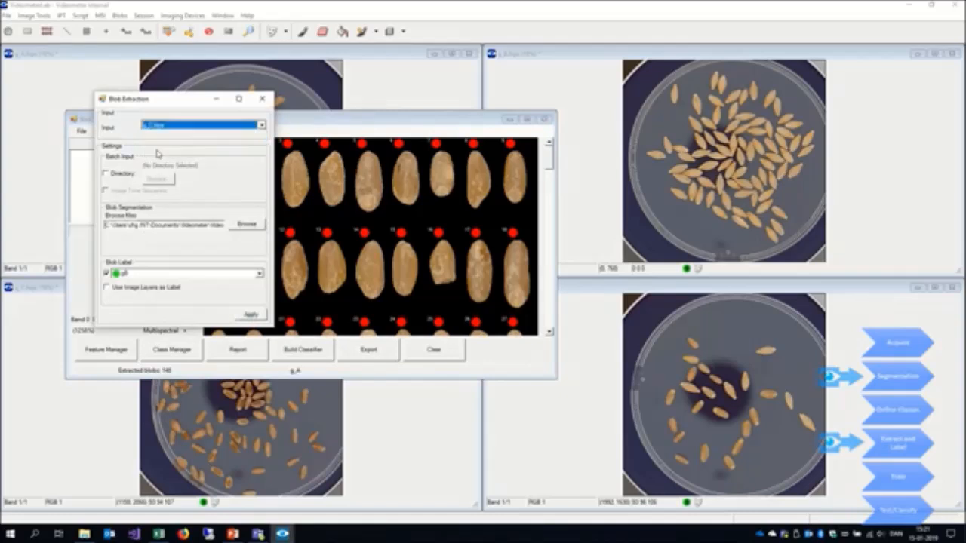
{"action": "left_click", "coordinate": [136, 273]}
{"action": "left_click", "coordinate": [153, 301]}
{"action": "left_click", "coordinate": [250, 315]}
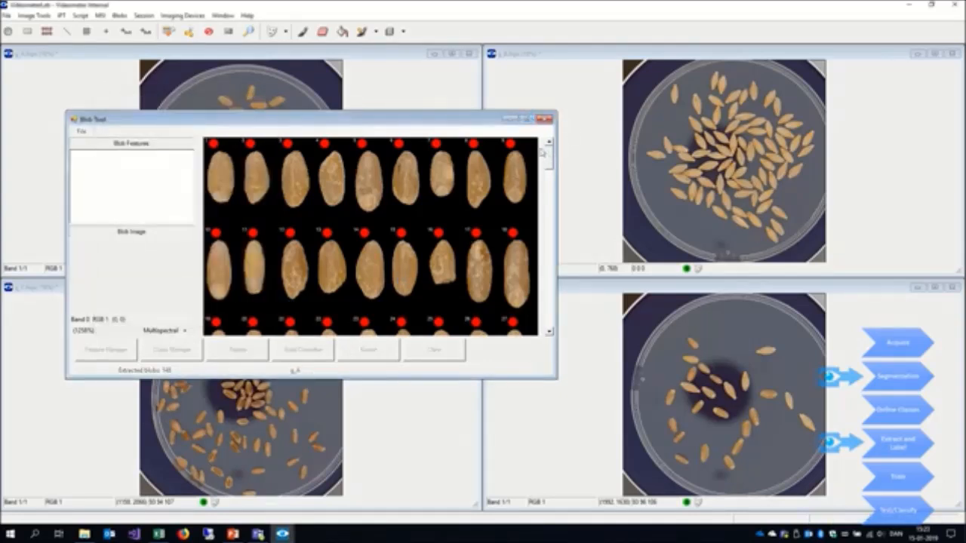
- Build an automatically generated classifier from all labelled grain blobs and save it as grain2 in the PredictionModels folder
{"action": "mouse_move", "coordinate": [549, 161]}
{"action": "left_mouse_down"}
{"action": "mouse_move", "coordinate": [551, 320]}
{"action": "mouse_move", "coordinate": [551, 152]}
{"action": "left_mouse_up"}
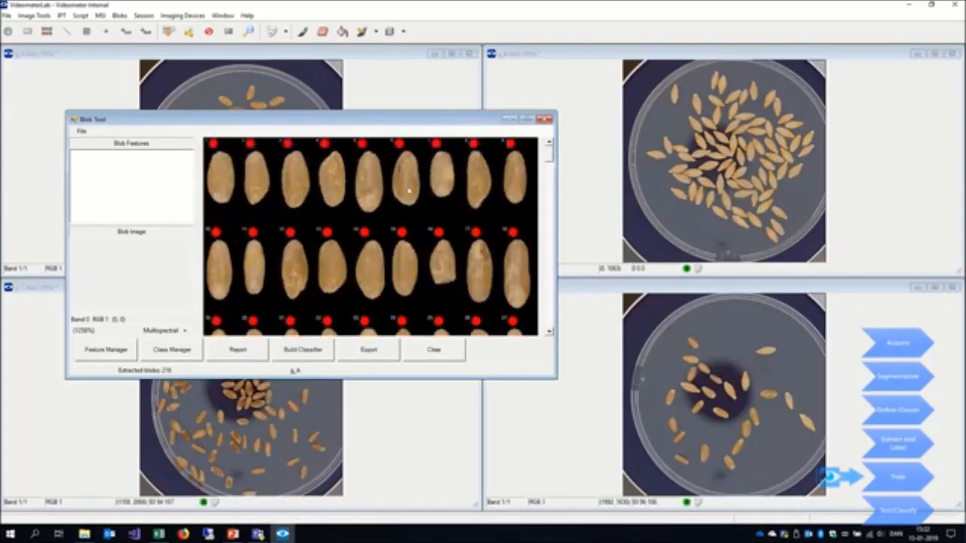
{"action": "left_click", "coordinate": [214, 168]}
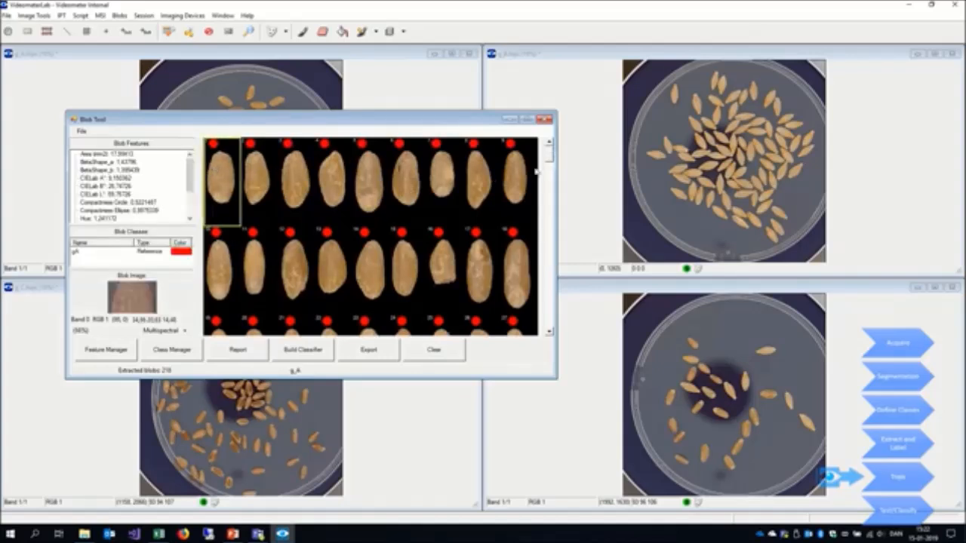
{"action": "left_click_drag", "start_coordinate": [550, 160], "coordinate": [557, 327]}
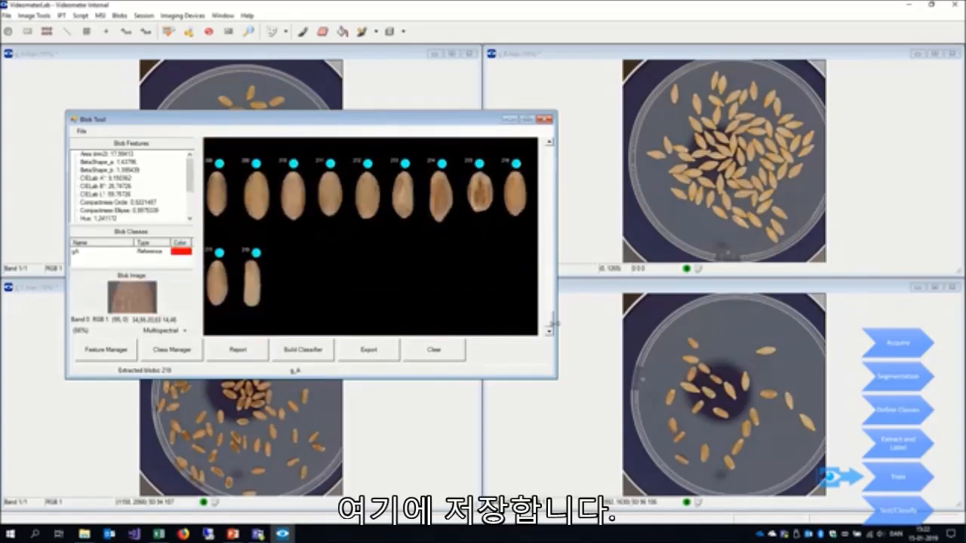
{"action": "key", "text": "ctrl+a"}
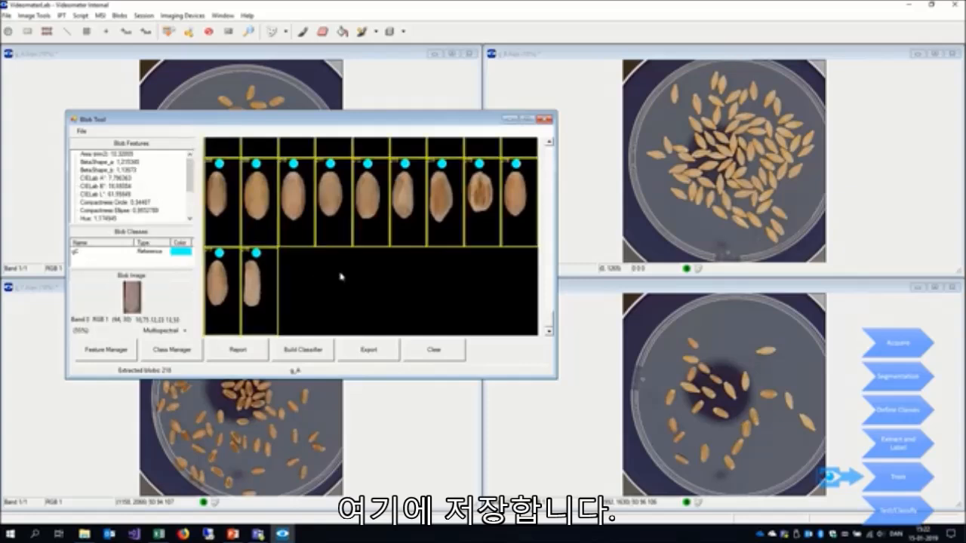
{"action": "left_click", "coordinate": [311, 349]}
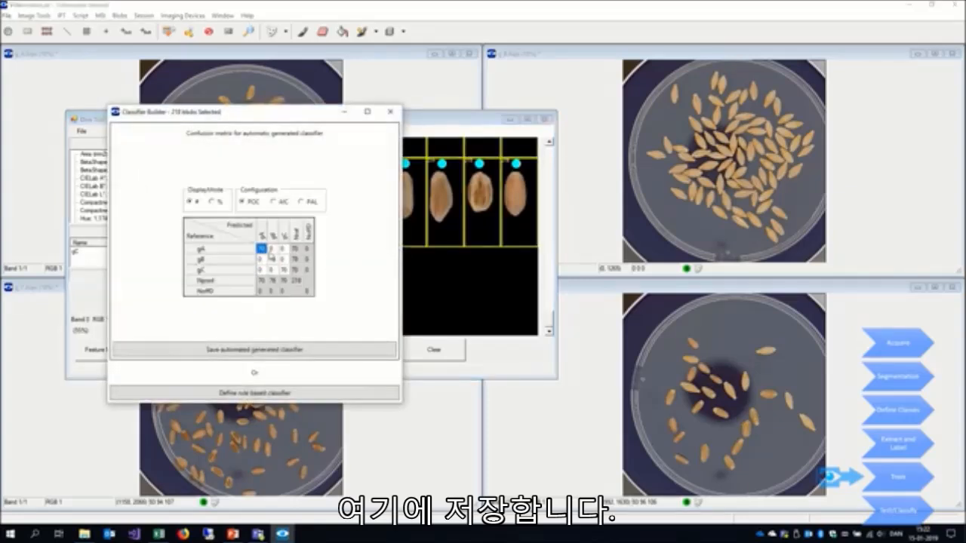
{"action": "left_click", "coordinate": [249, 349]}
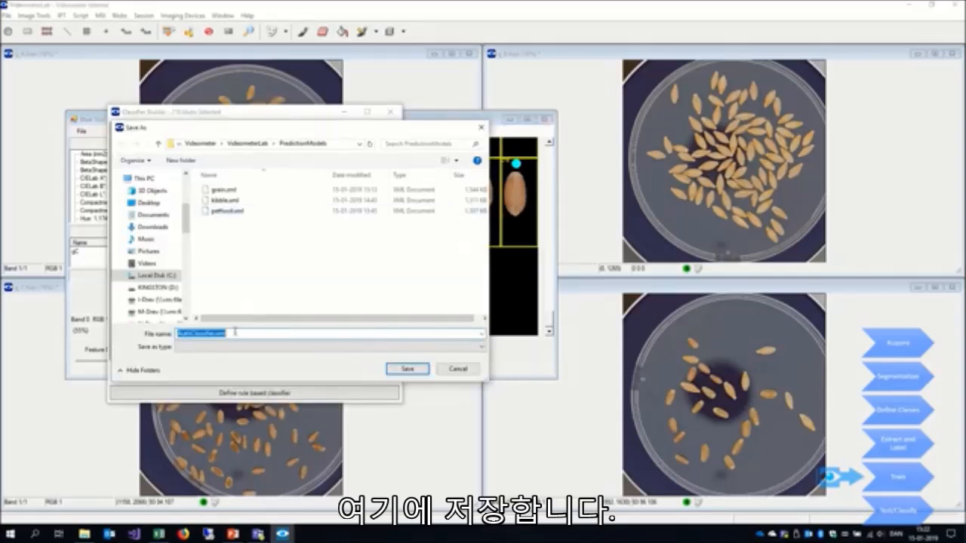
{"action": "type", "text": "grain2"}
{"action": "key", "text": "Return"}
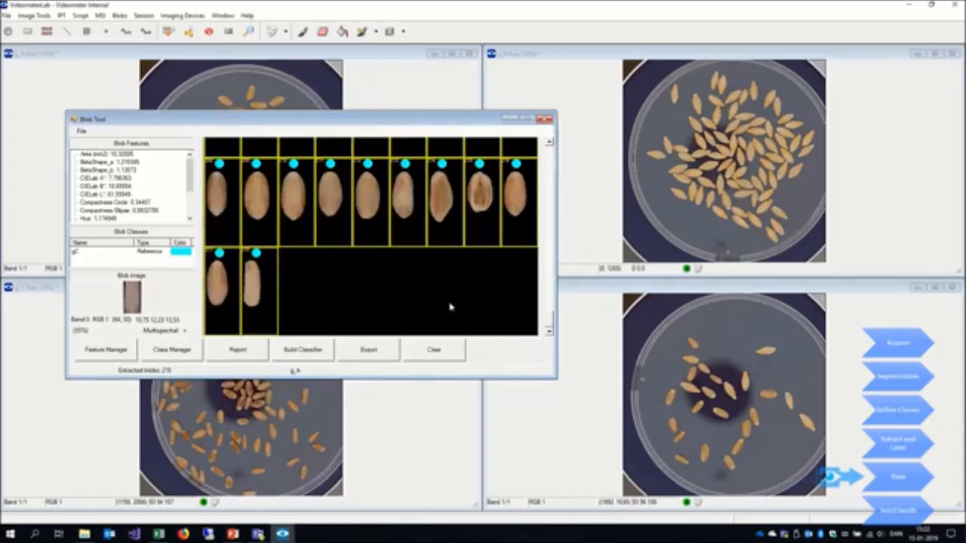
- Clear all training blobs and extract the blobs from the g_mixed image without a class label
{"action": "left_click", "coordinate": [450, 351]}
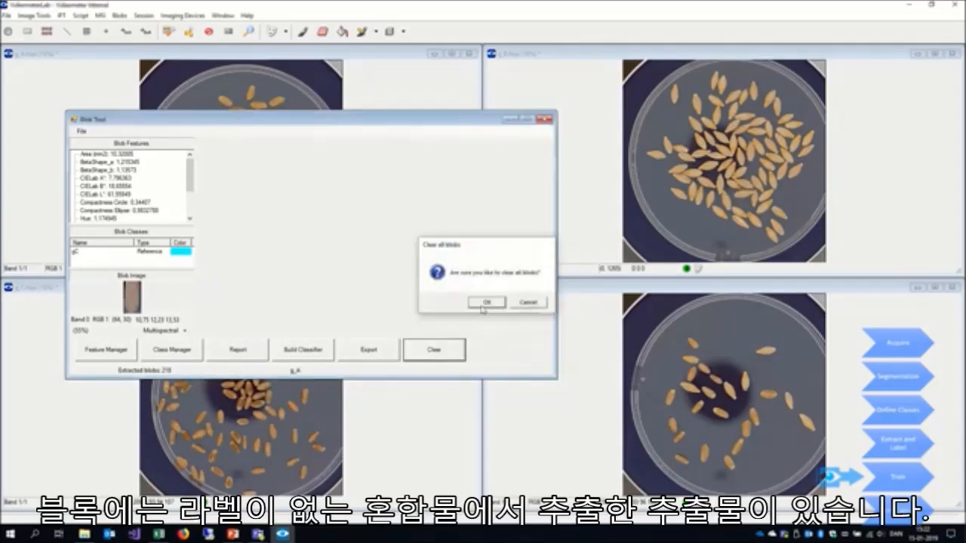
{"action": "left_click", "coordinate": [484, 303]}
{"action": "left_click", "coordinate": [80, 131]}
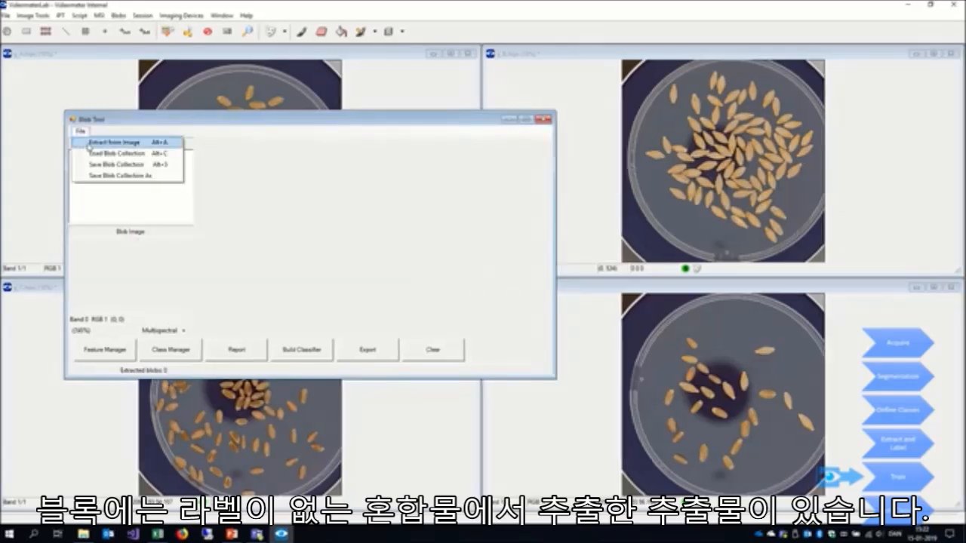
{"action": "left_click", "coordinate": [91, 142]}
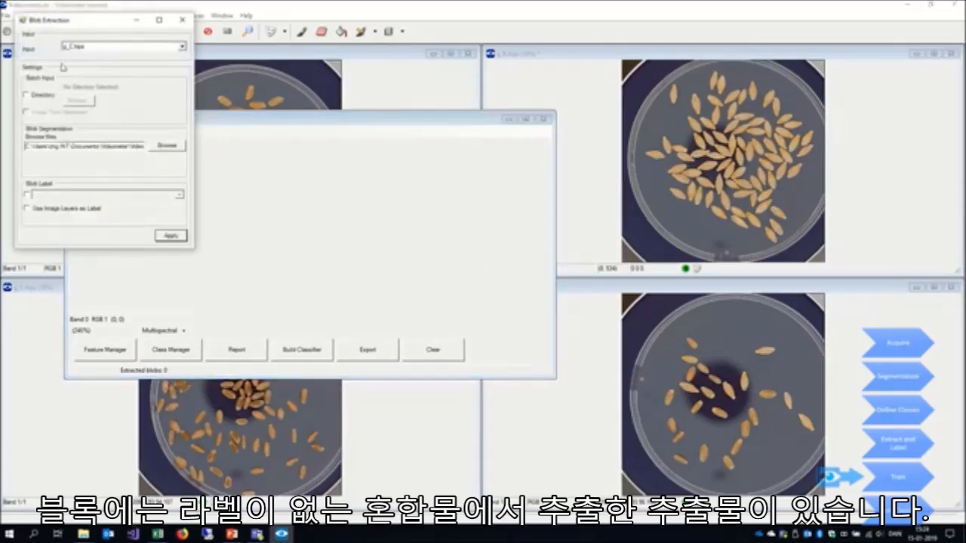
{"action": "left_click", "coordinate": [84, 49]}
{"action": "left_click", "coordinate": [81, 75]}
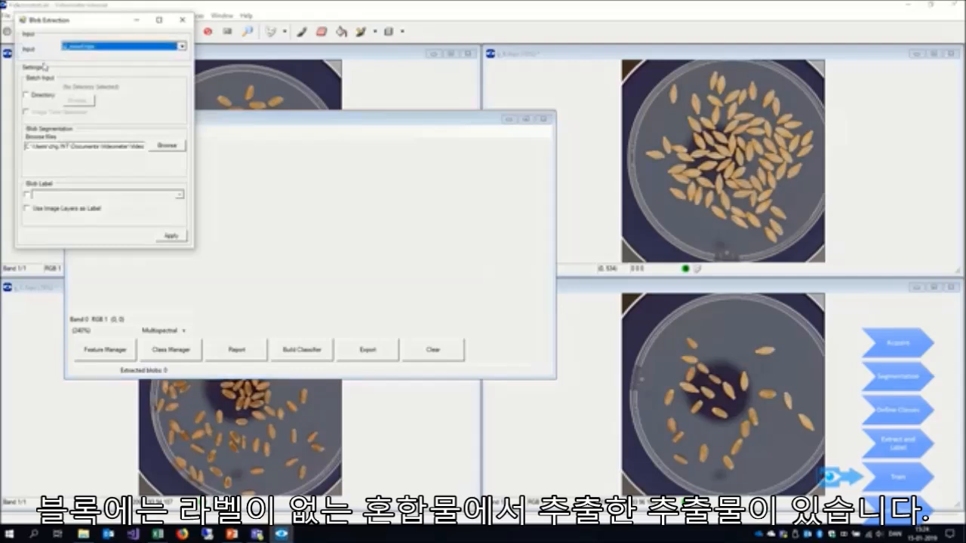
{"action": "left_click", "coordinate": [169, 236]}
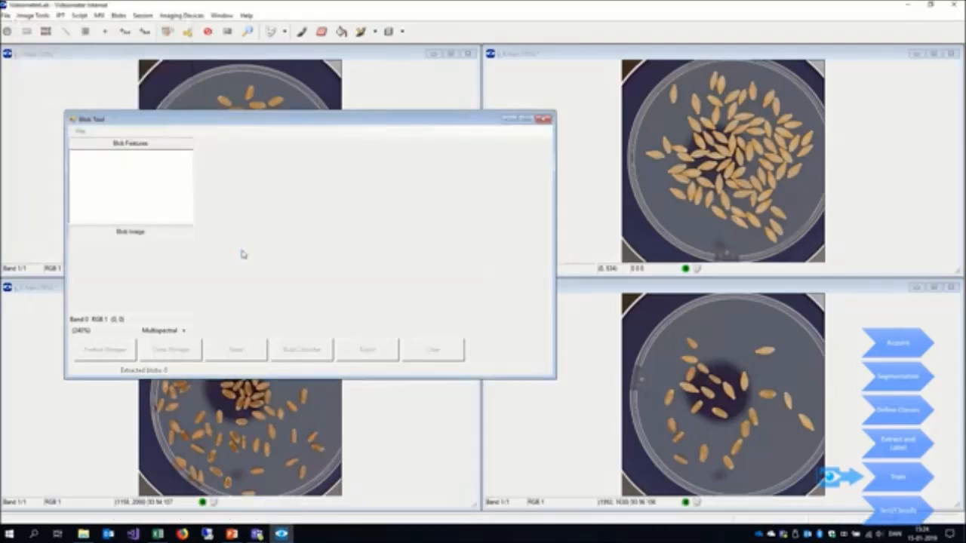
- Maximize the Blob Tool and classify the mixed grain blobs with the grain2 classifier without saving the result
{"action": "left_click", "coordinate": [527, 120]}
{"action": "right_click", "coordinate": [516, 215]}
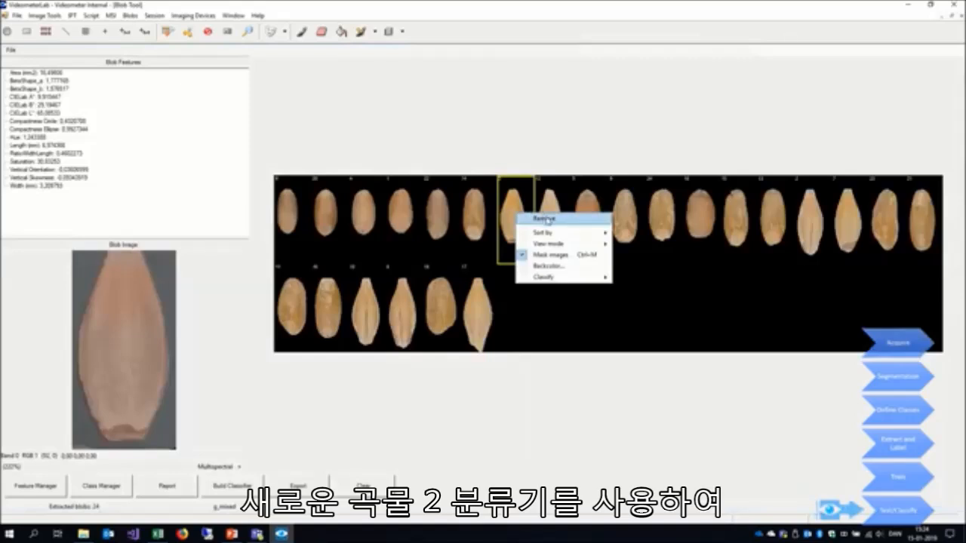
{"action": "mouse_move", "coordinate": [551, 279]}
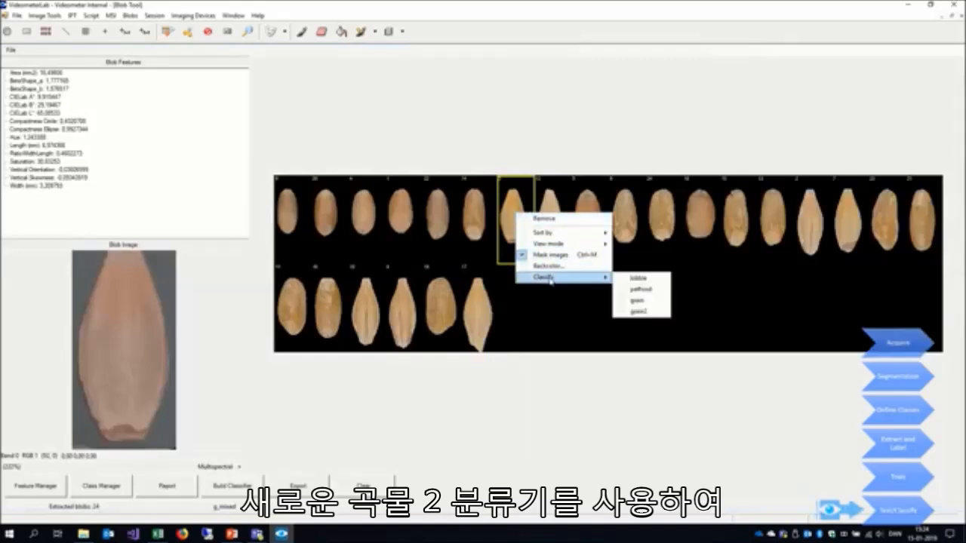
{"action": "left_click", "coordinate": [643, 312]}
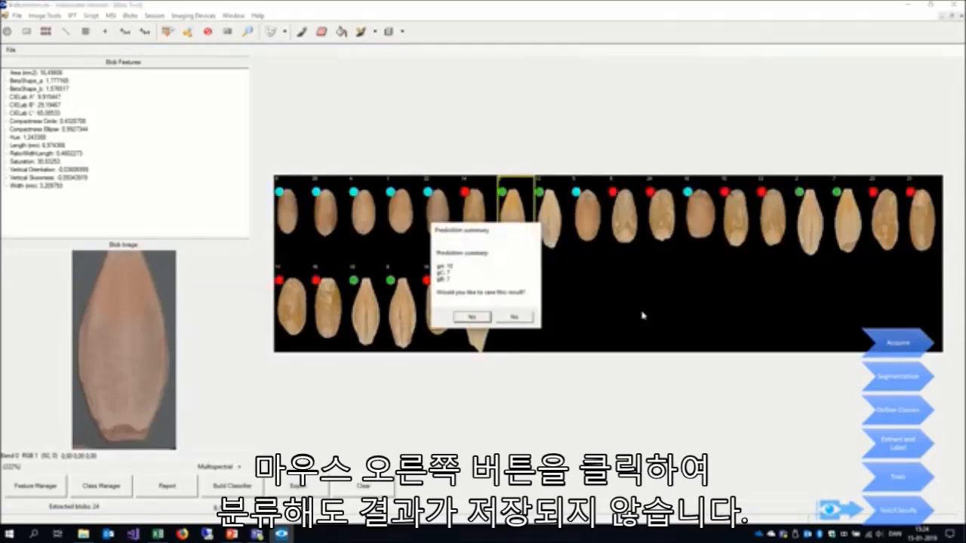
{"action": "left_click", "coordinate": [525, 318]}
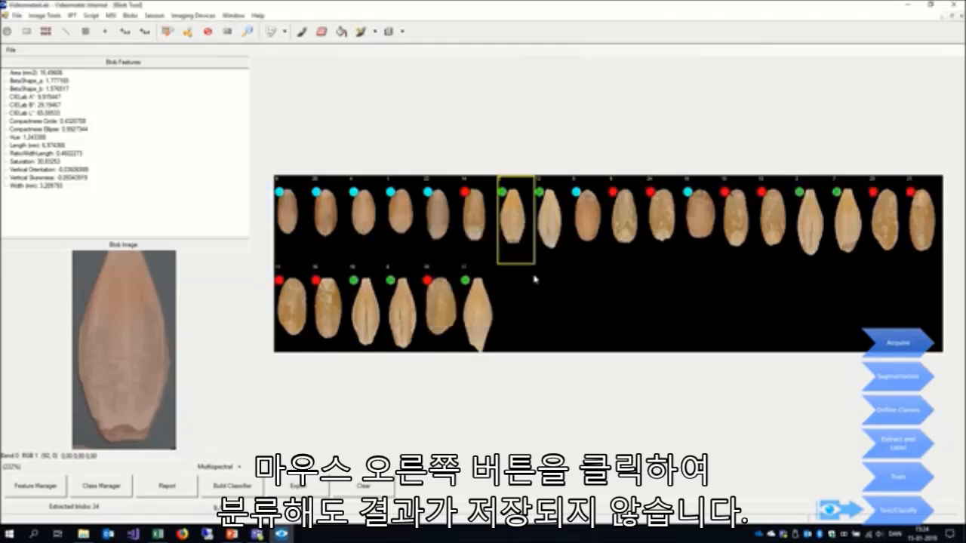
- Sort the mixed grain blobs by predicted class and restore the Blob Tool to its smaller window size
{"action": "right_click", "coordinate": [533, 276]}
{"action": "mouse_move", "coordinate": [558, 282]}
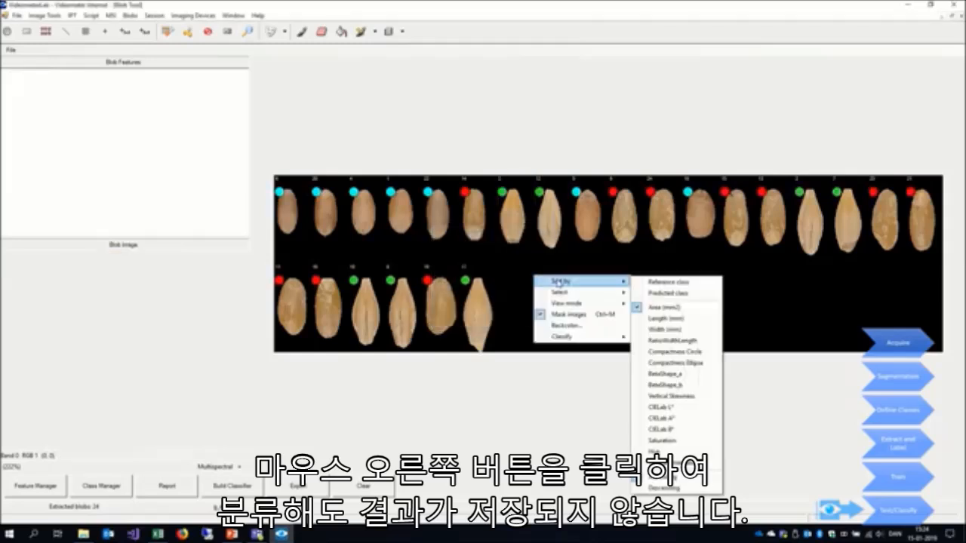
{"action": "left_click", "coordinate": [667, 293]}
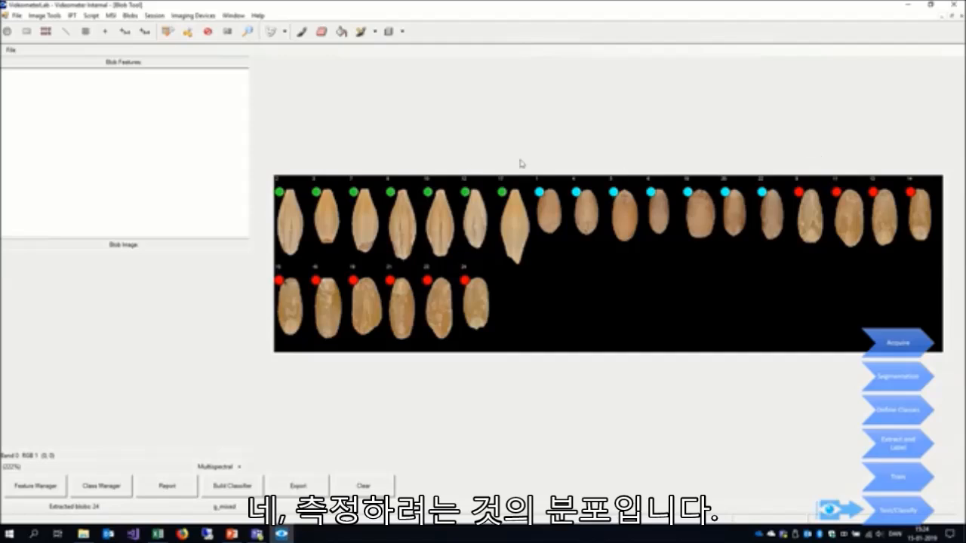
{"action": "left_click", "coordinate": [952, 17]}
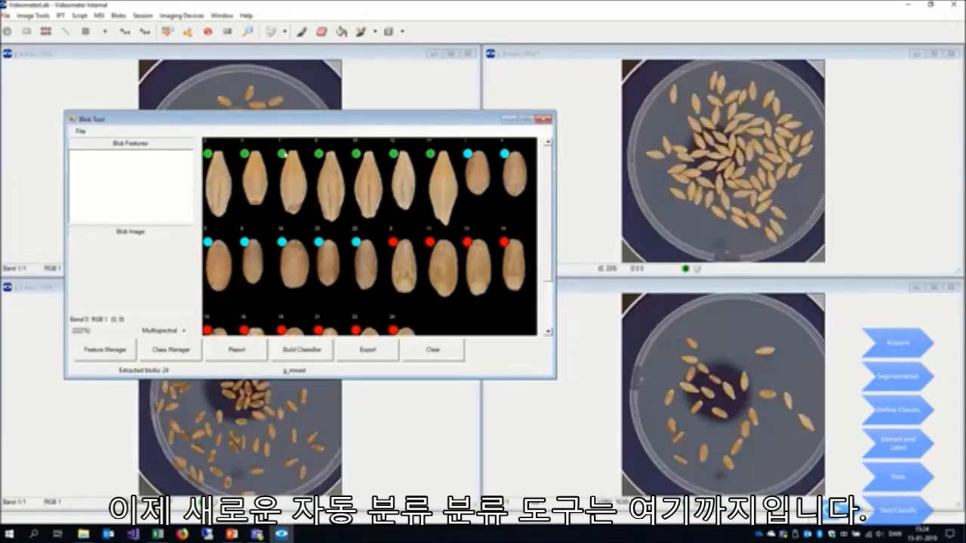